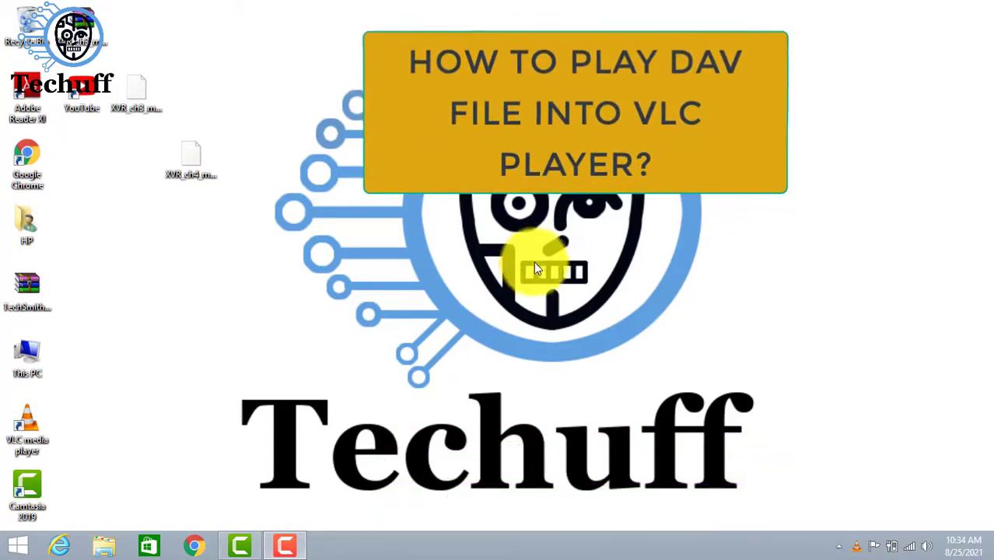
{"action": "right_click", "coordinate": [494, 246]}
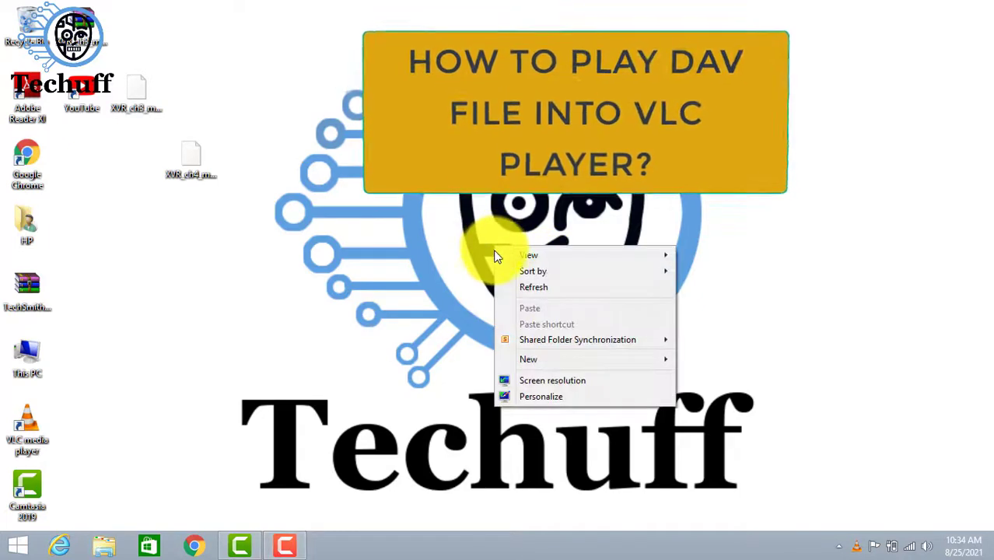
{"action": "left_click", "coordinate": [537, 293]}
{"action": "right_click", "coordinate": [537, 293]}
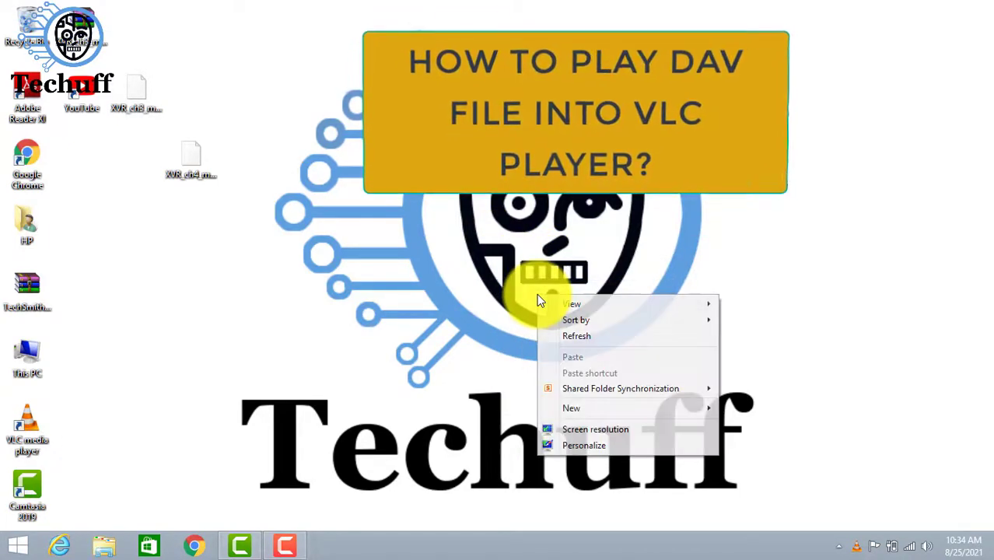
{"action": "left_click", "coordinate": [579, 340]}
{"action": "right_click", "coordinate": [579, 340]}
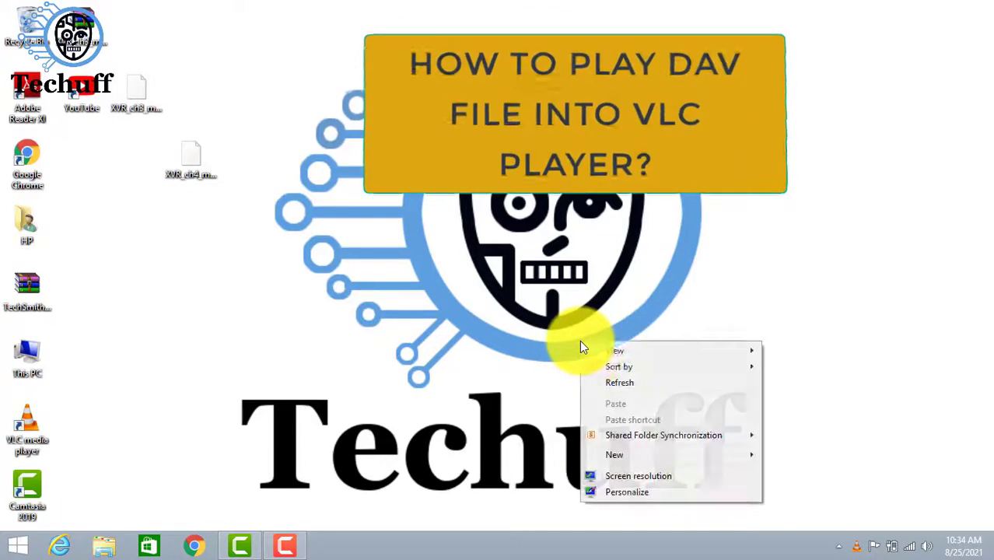
{"action": "left_click", "coordinate": [608, 382]}
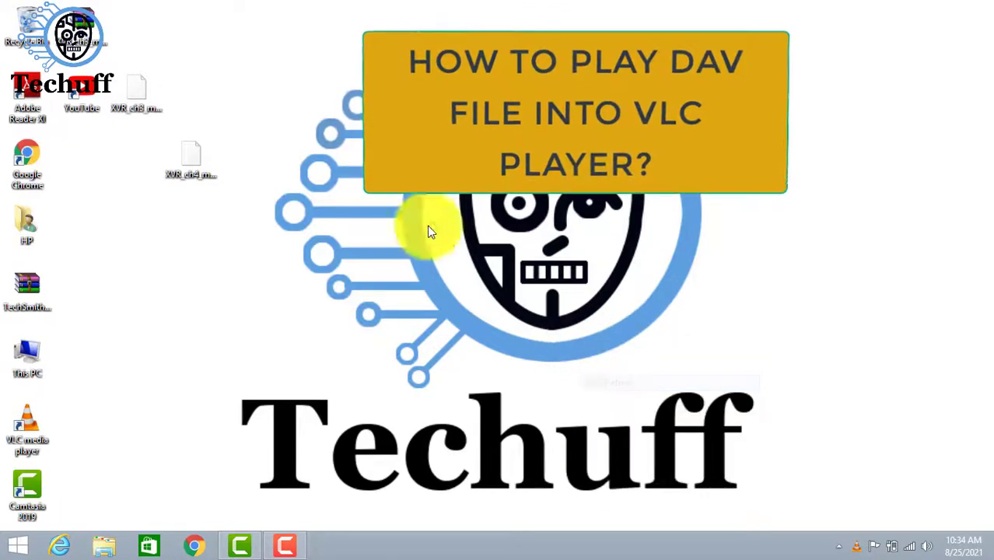
- Set VLC media player as the default app for all .dav files through the XVR_ch3 file's properties, and refresh the desktop
{"action": "right_click", "coordinate": [127, 83]}
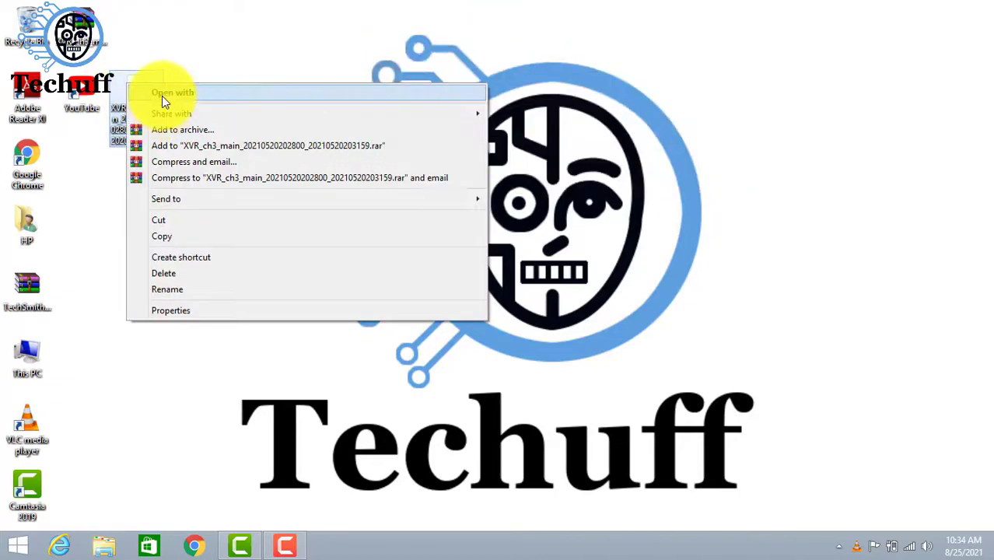
{"action": "left_click", "coordinate": [173, 311]}
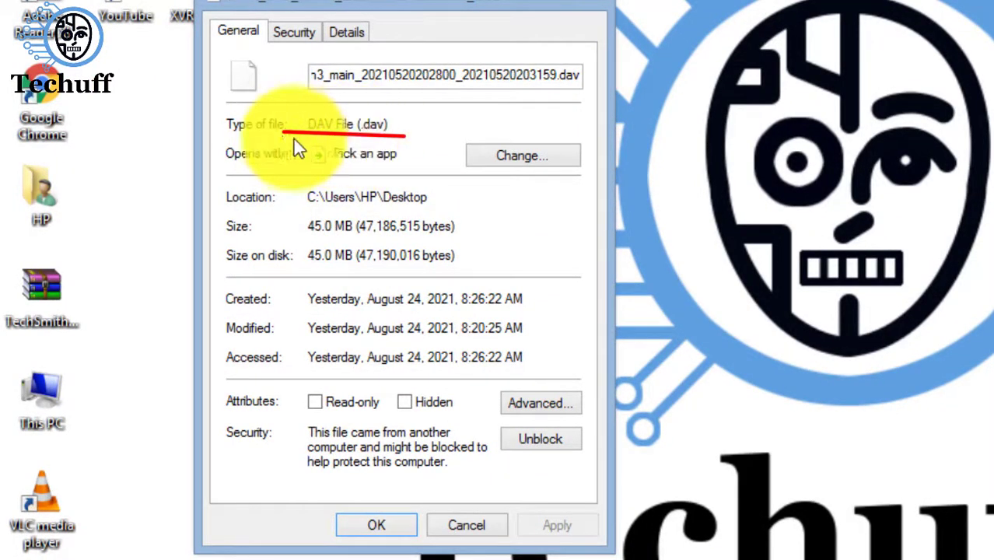
{"action": "left_click", "coordinate": [502, 160]}
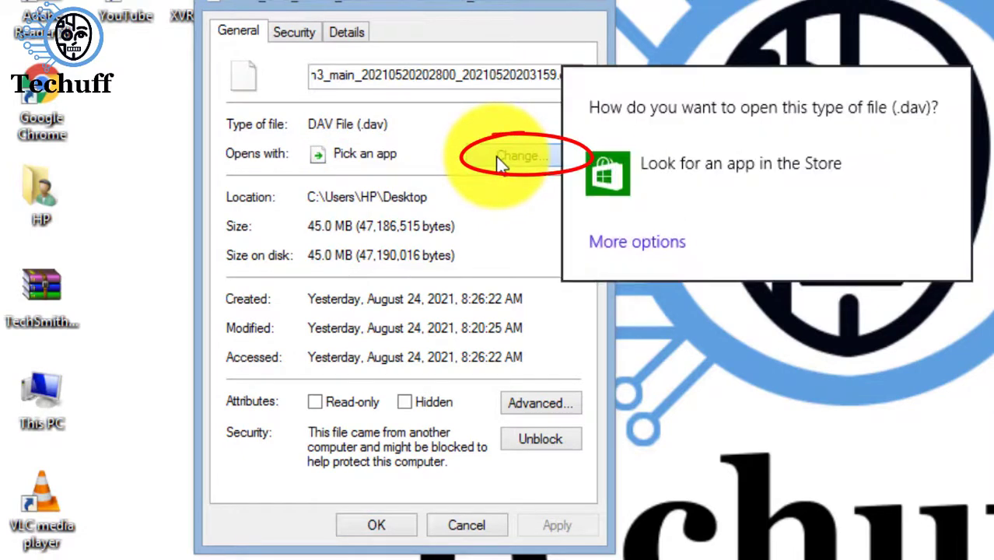
{"action": "left_click", "coordinate": [592, 236]}
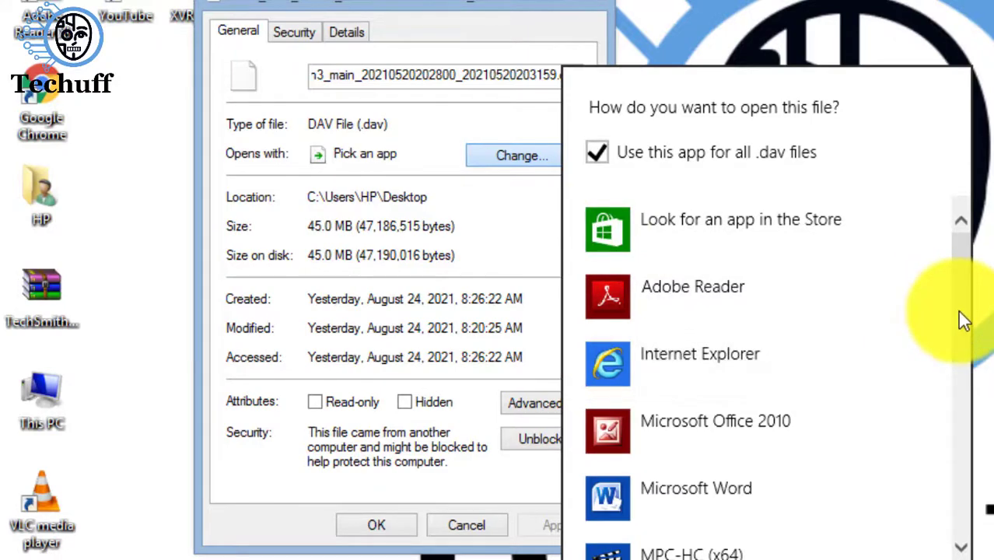
{"action": "left_click_drag", "start_coordinate": [963, 320], "coordinate": [963, 440]}
{"action": "double_click", "coordinate": [795, 415]}
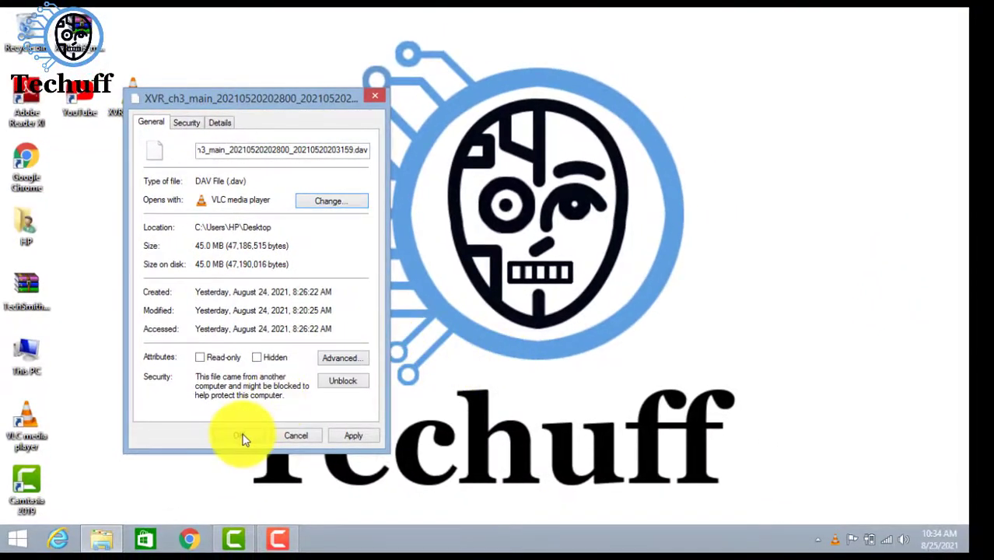
{"action": "left_click", "coordinate": [242, 436]}
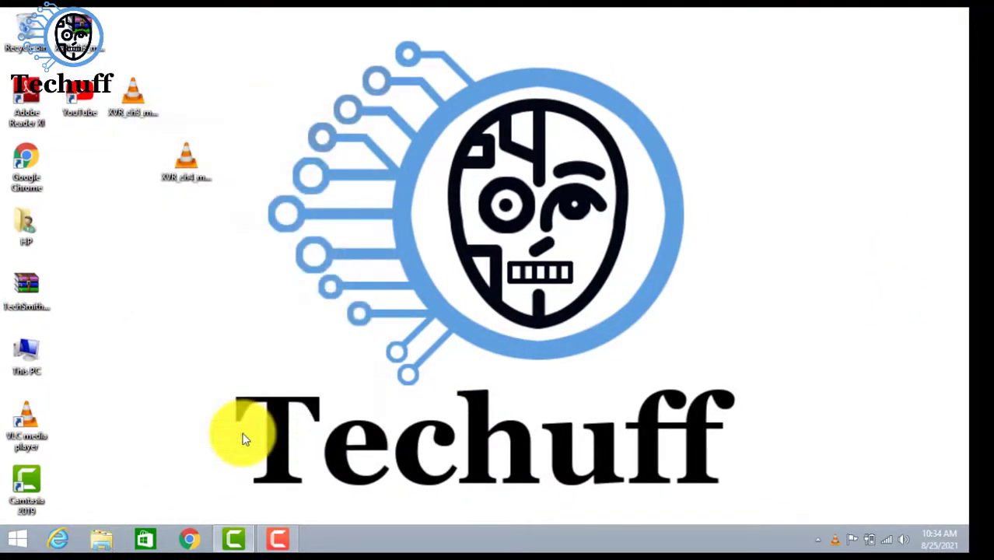
{"action": "right_click", "coordinate": [236, 349]}
{"action": "left_click", "coordinate": [278, 384]}
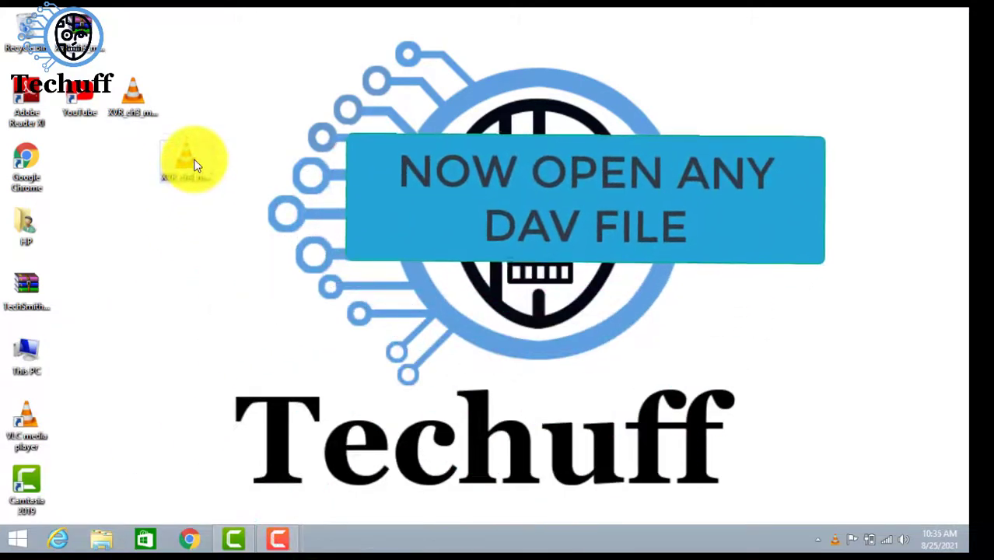
- Open the XVR_ch4 DAV file in VLC media player, try to play it, and close the player
{"action": "right_click", "coordinate": [195, 165]}
{"action": "left_click", "coordinate": [228, 170]}
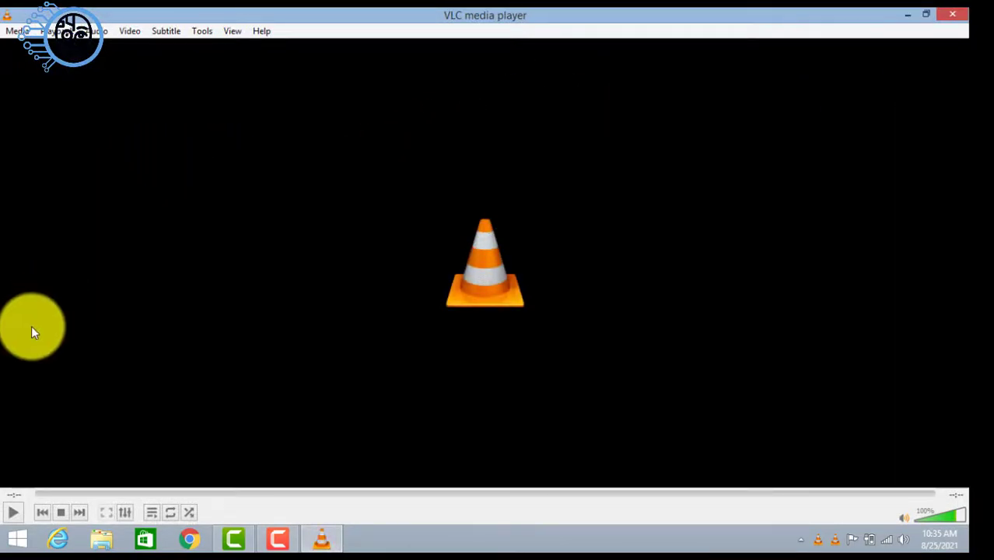
{"action": "left_click", "coordinate": [14, 515]}
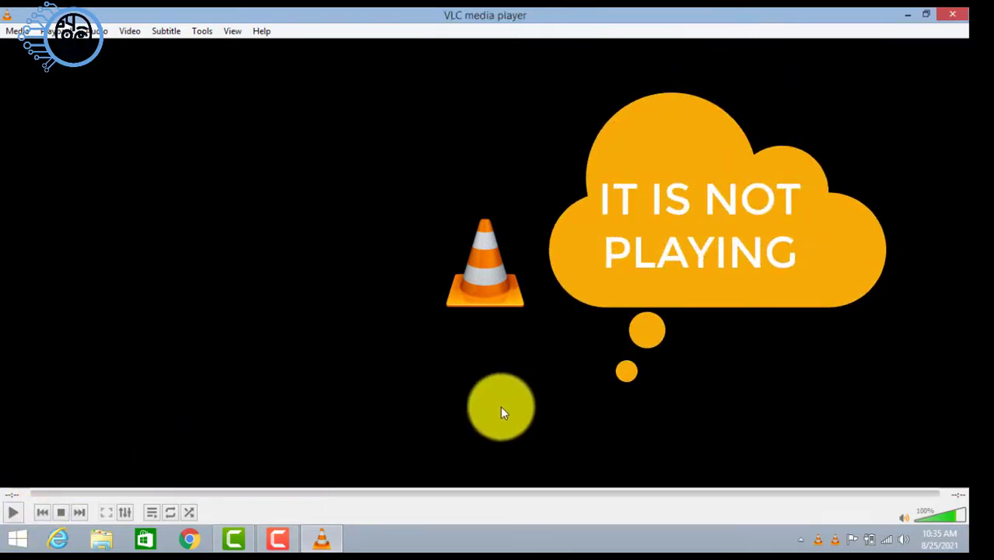
{"action": "left_click", "coordinate": [952, 17]}
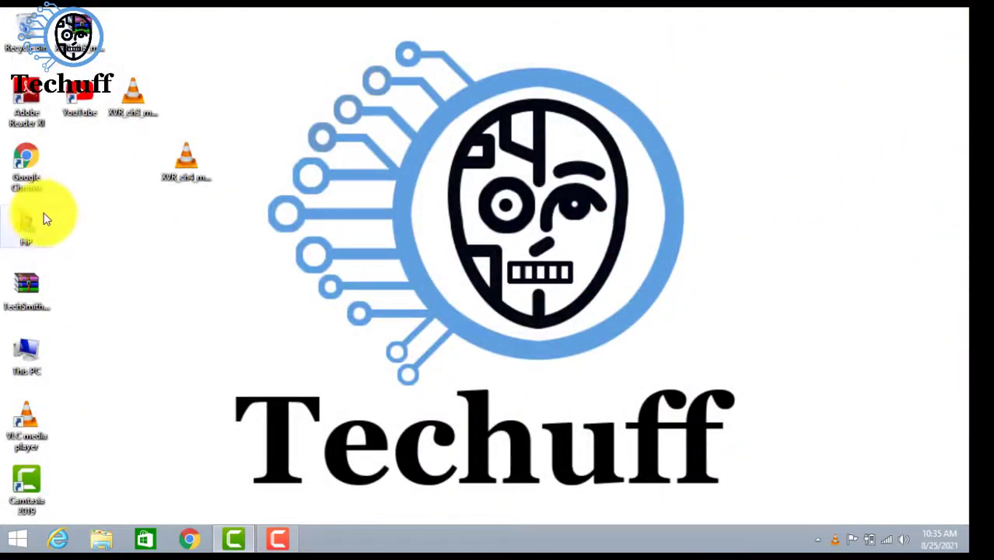
- Open the facebook video from the HP user's Videos folder with VLC media player and skip ahead to about 04:05
{"action": "double_click", "coordinate": [41, 221]}
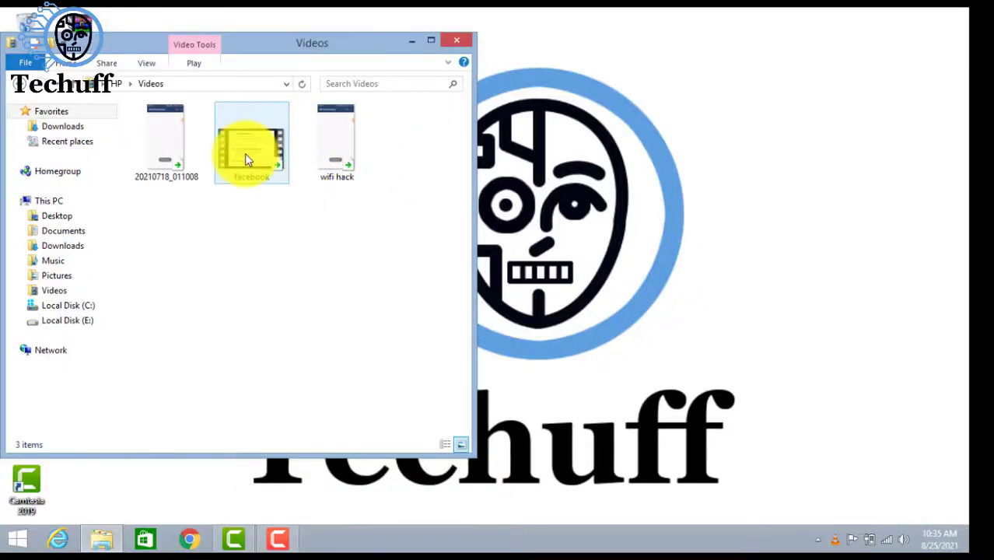
{"action": "left_click", "coordinate": [245, 158]}
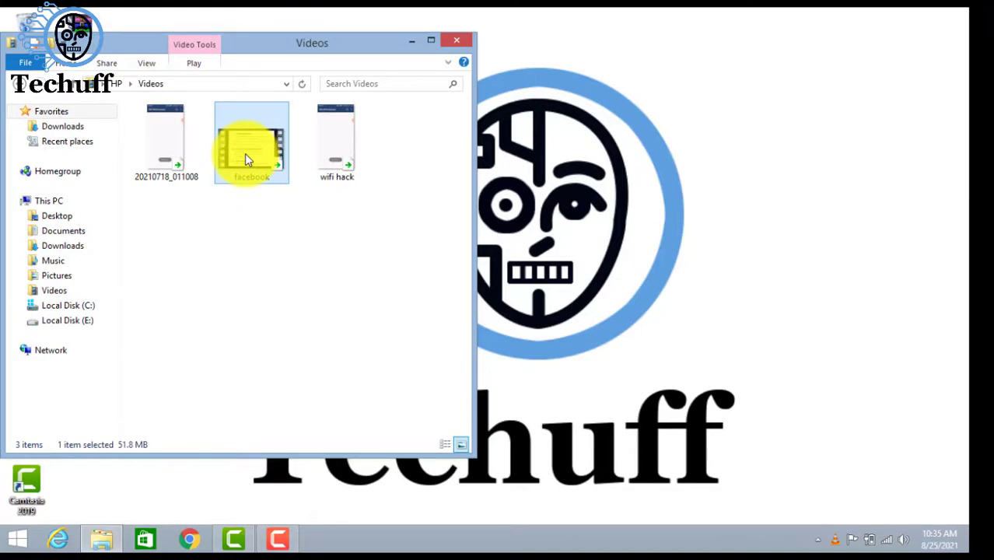
{"action": "double_click", "coordinate": [263, 142]}
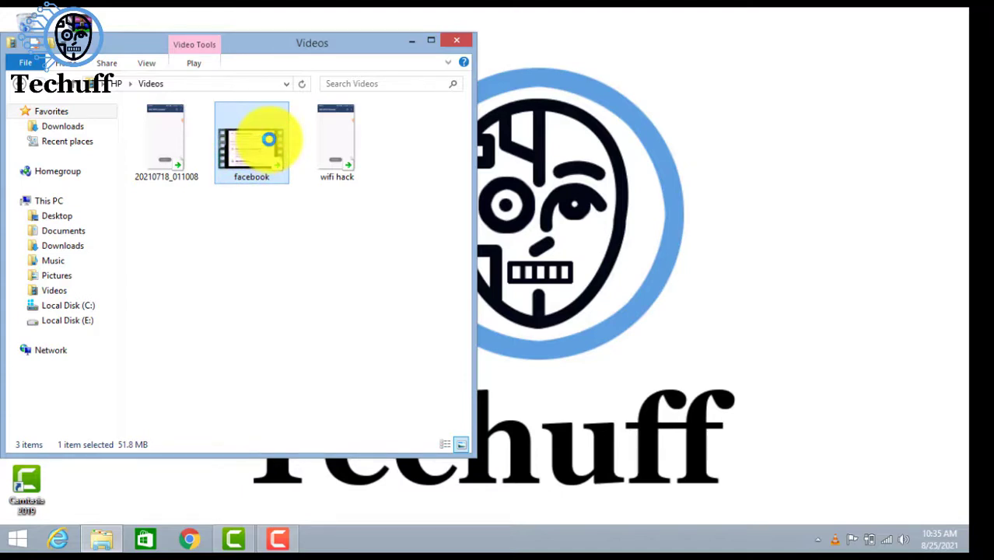
{"action": "right_click", "coordinate": [268, 137]}
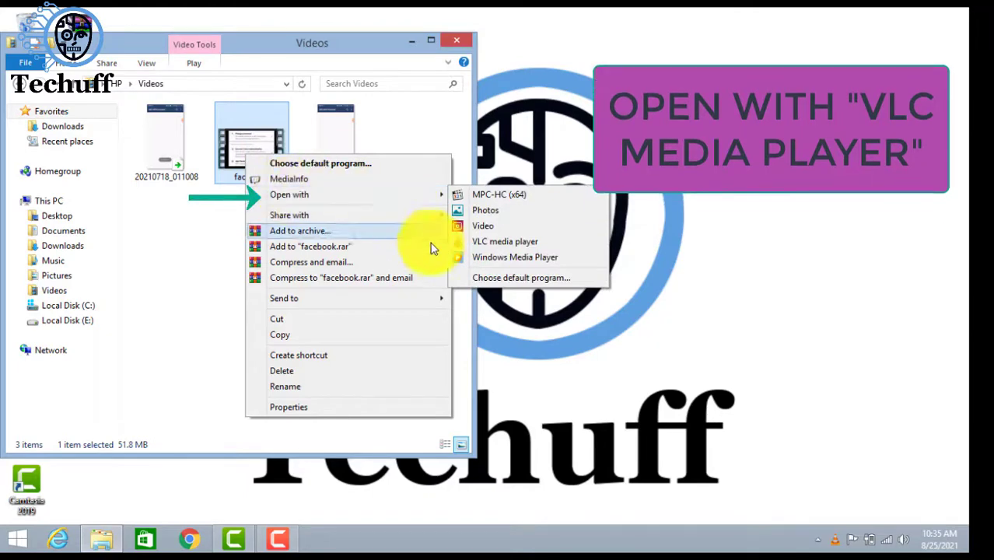
{"action": "mouse_move", "coordinate": [387, 203]}
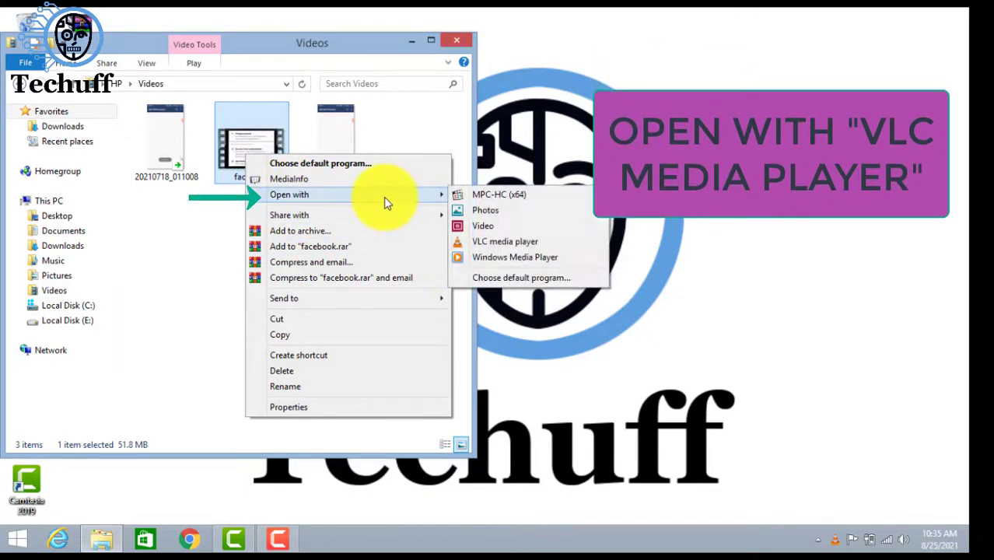
{"action": "left_click", "coordinate": [475, 241]}
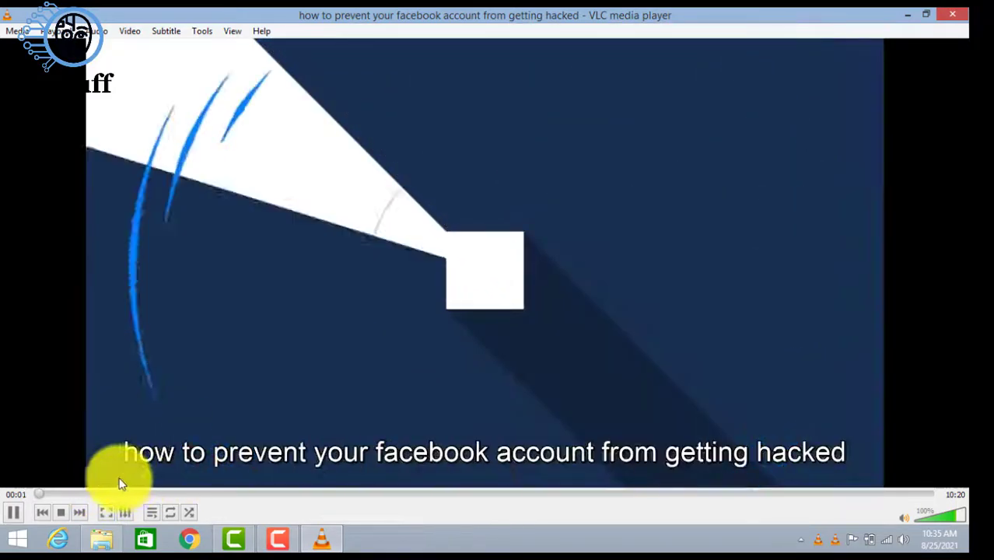
{"action": "left_click", "coordinate": [142, 491]}
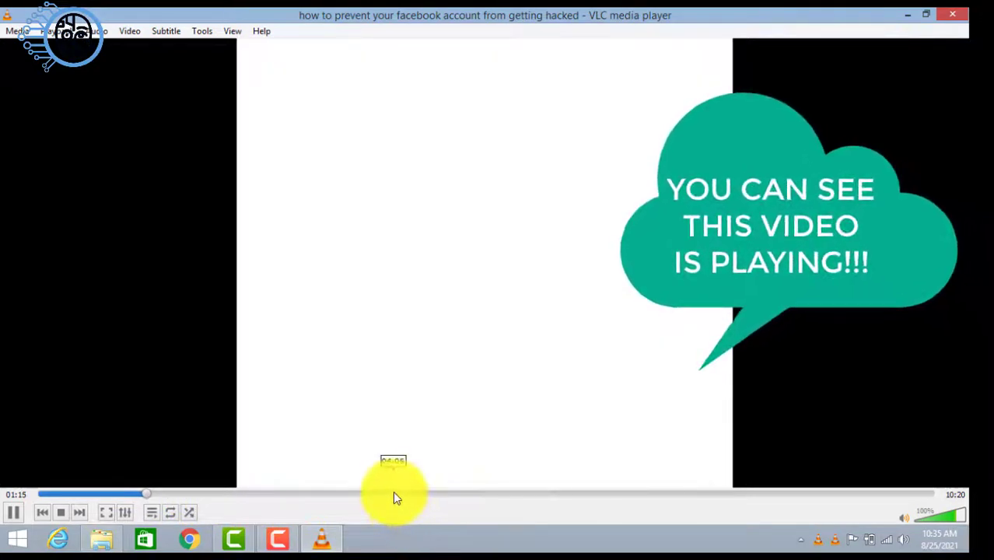
{"action": "left_click", "coordinate": [394, 494]}
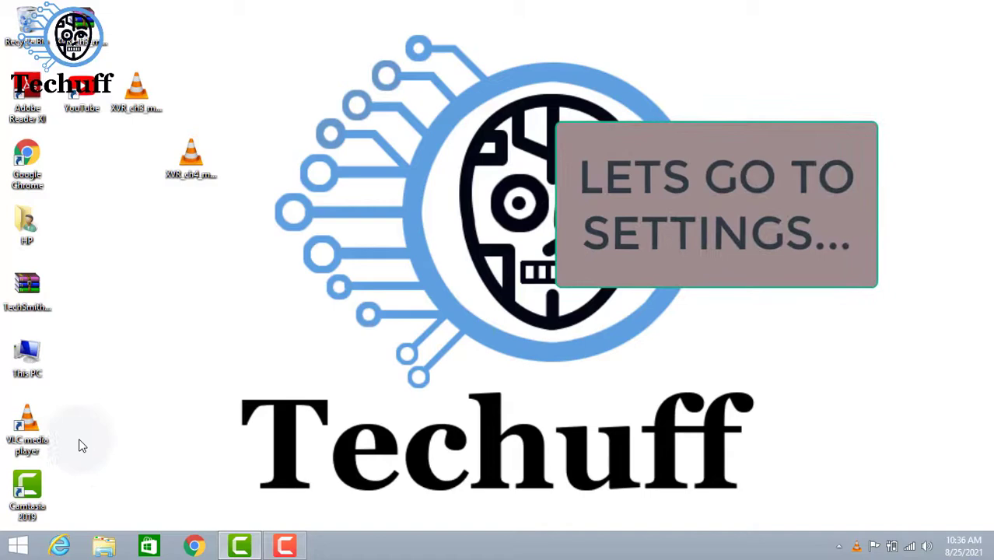
- Launch VLC media player from the desktop and open its preferences with all advanced settings shown
{"action": "left_click", "coordinate": [37, 438]}
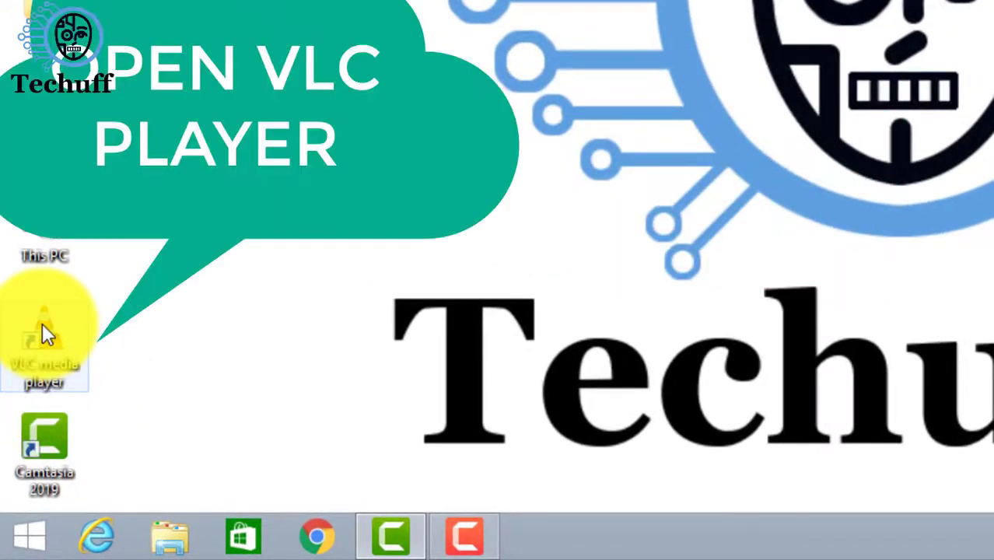
{"action": "right_click", "coordinate": [42, 325]}
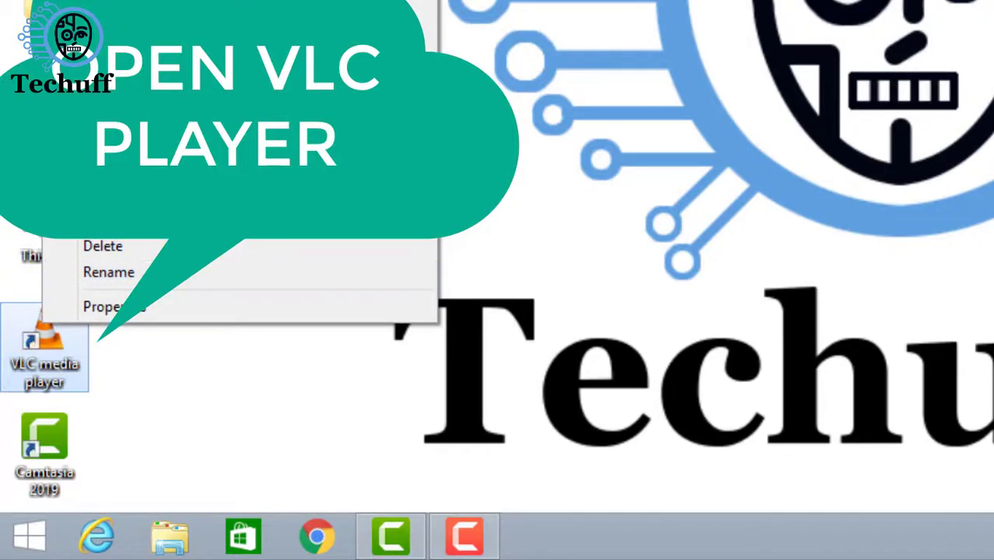
{"action": "key", "text": "Return"}
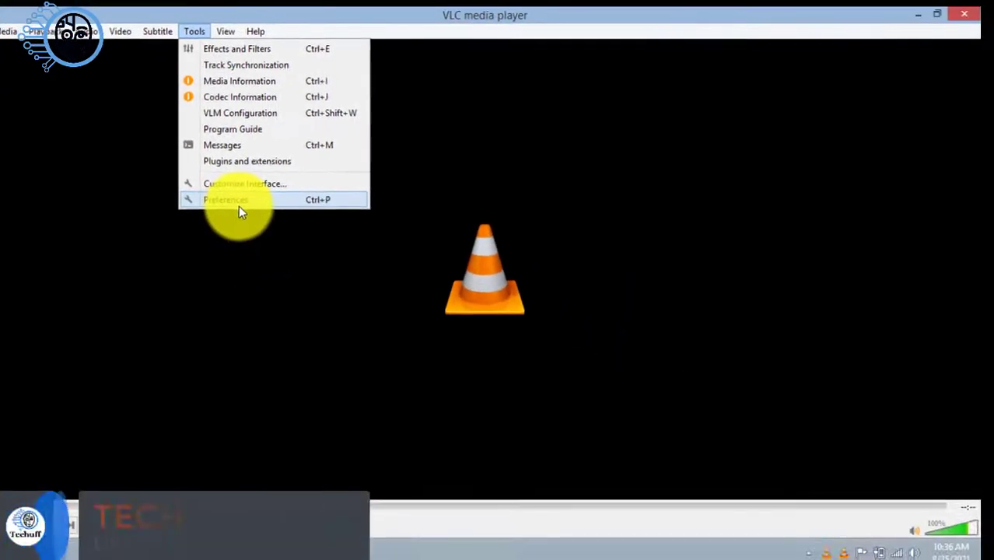
{"action": "left_click", "coordinate": [239, 201]}
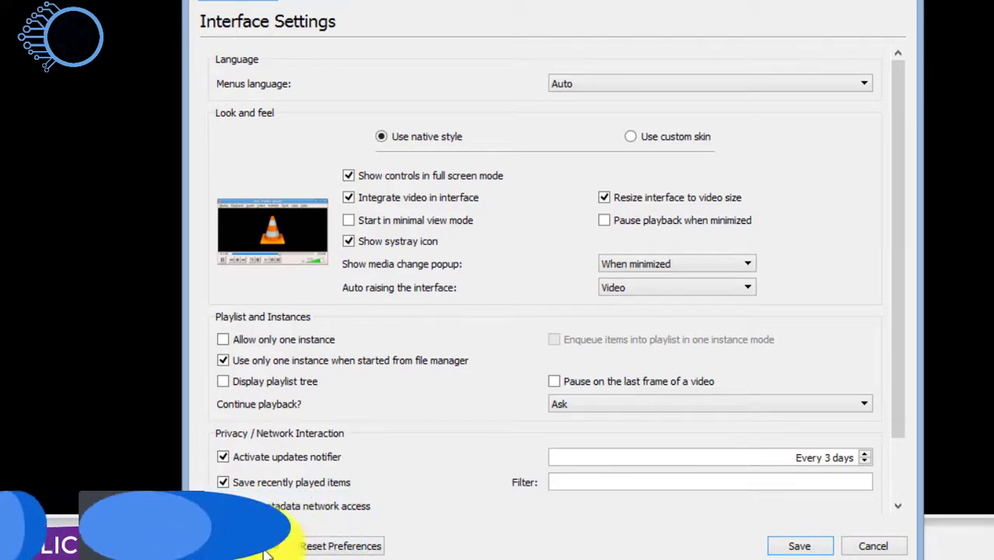
{"action": "left_click", "coordinate": [261, 547]}
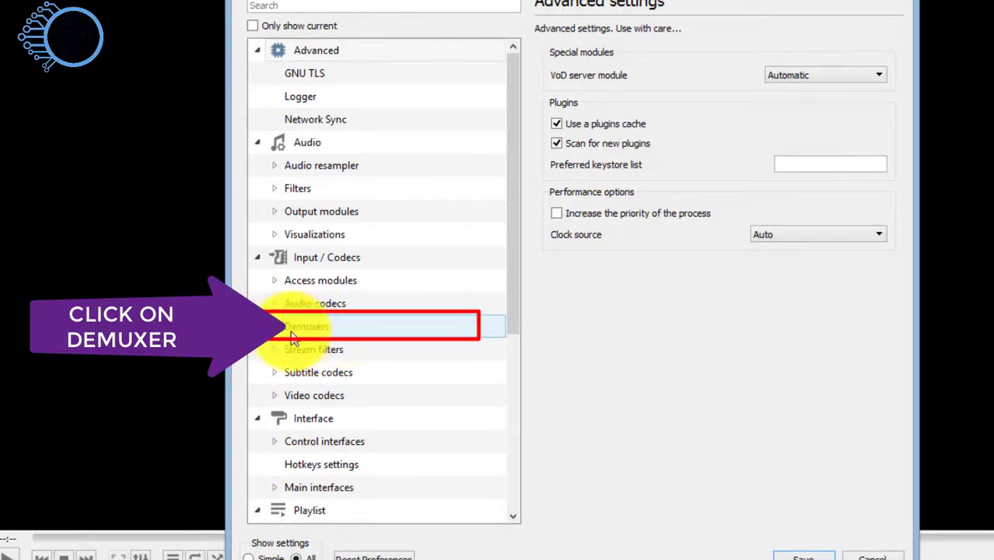
- Set the demux module under Demuxers to H264 video demuxer and save the preferences
{"action": "left_click", "coordinate": [293, 337]}
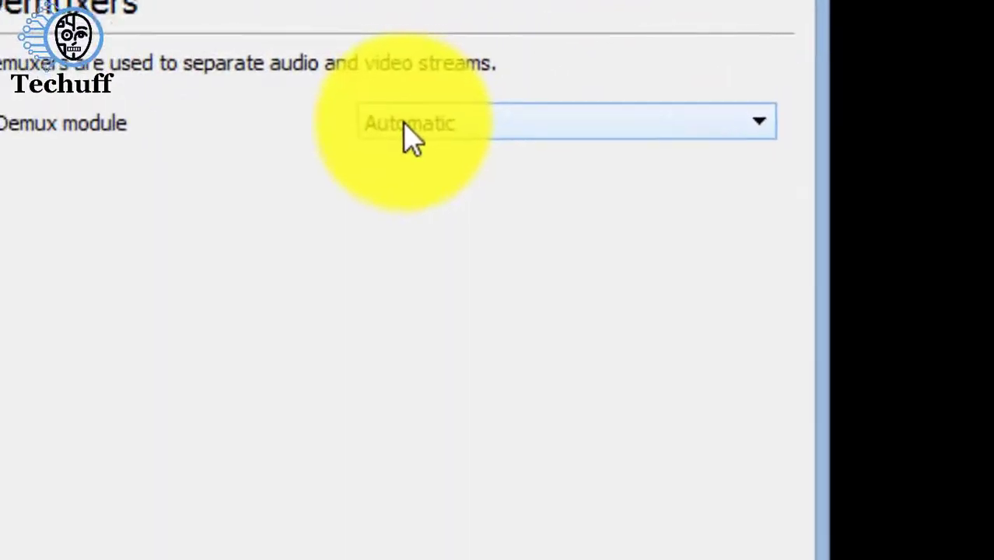
{"action": "left_click", "coordinate": [728, 59]}
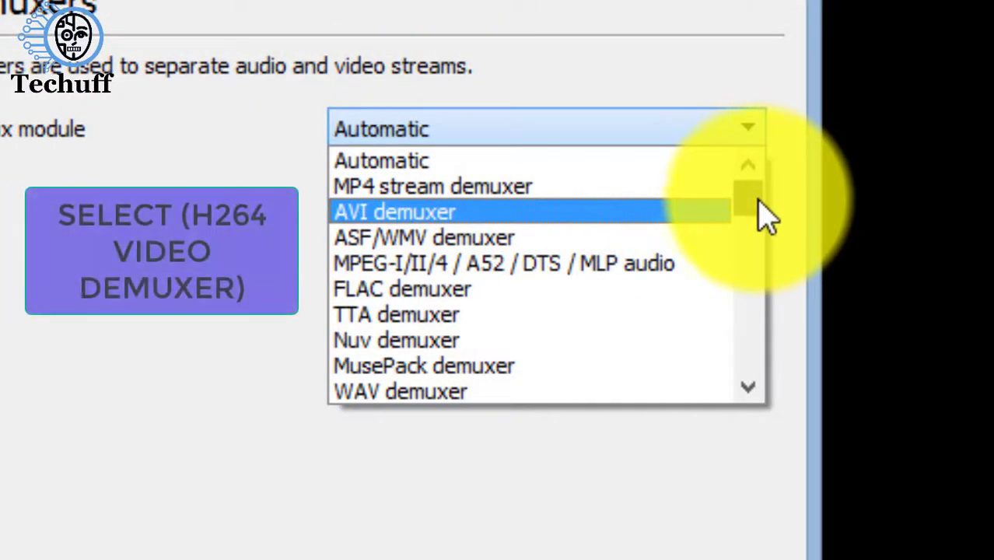
{"action": "left_click_drag", "start_coordinate": [759, 193], "coordinate": [741, 362]}
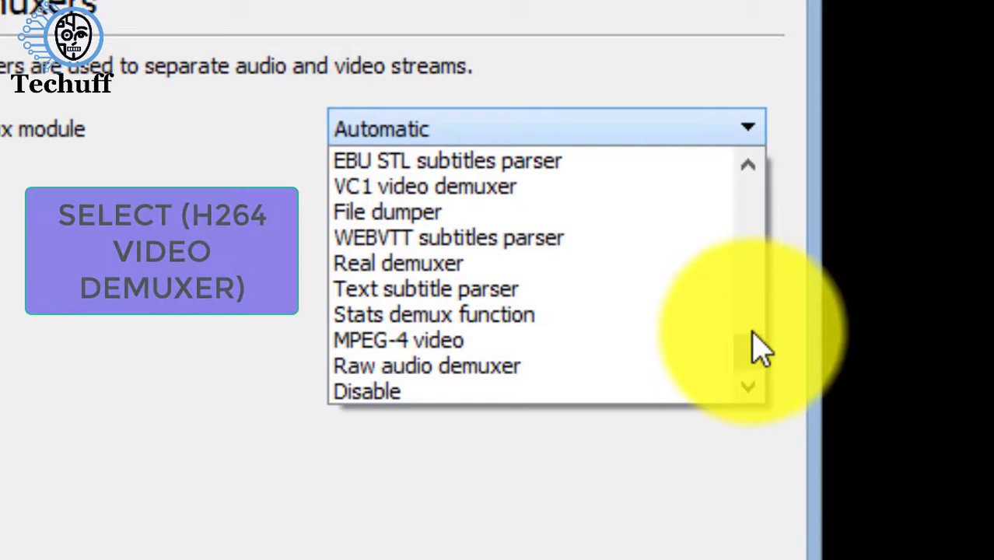
{"action": "left_click_drag", "start_coordinate": [753, 348], "coordinate": [752, 304]}
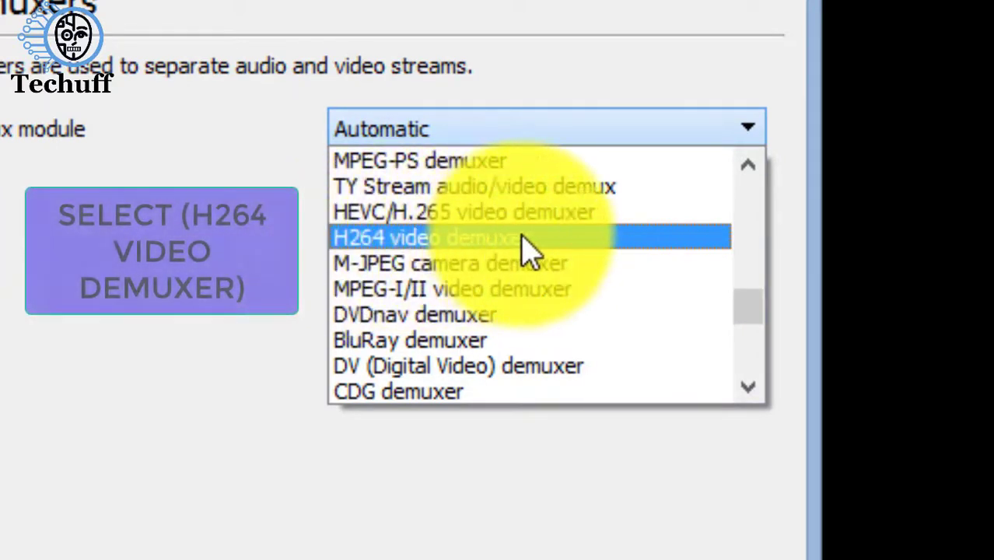
{"action": "left_click", "coordinate": [475, 237]}
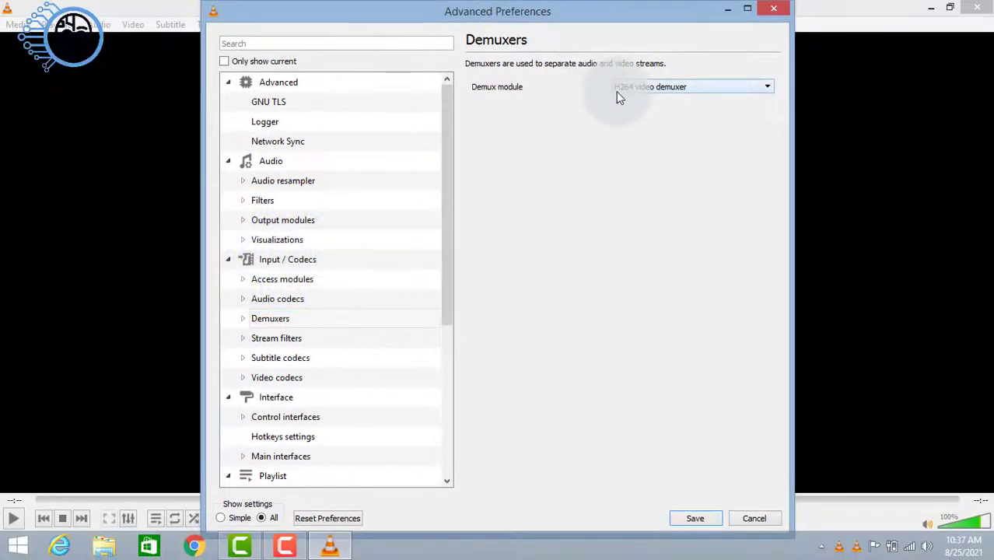
{"action": "left_click", "coordinate": [688, 518]}
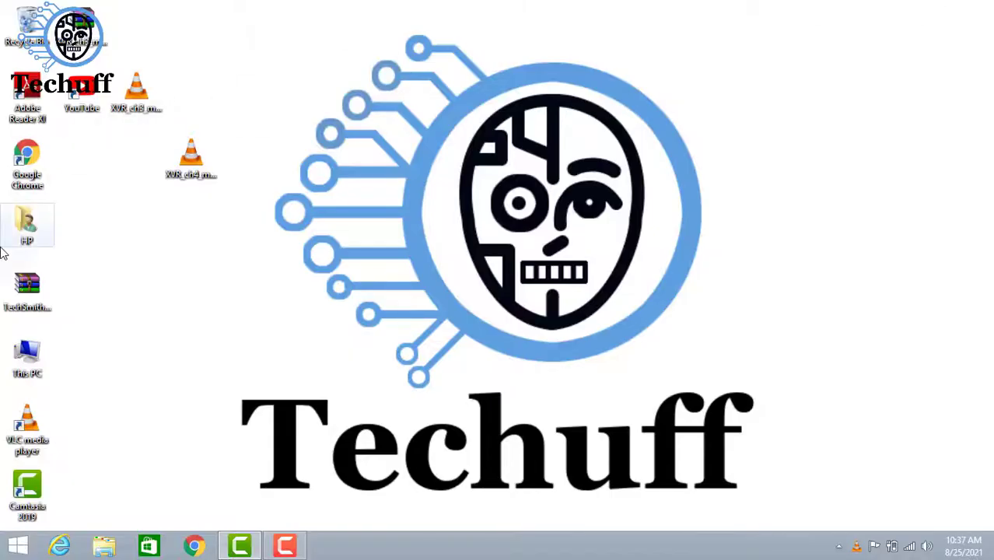
- Open the facebook video from the HP user's Videos folder with VLC media player, try to play it, and close the player
{"action": "double_click", "coordinate": [27, 226]}
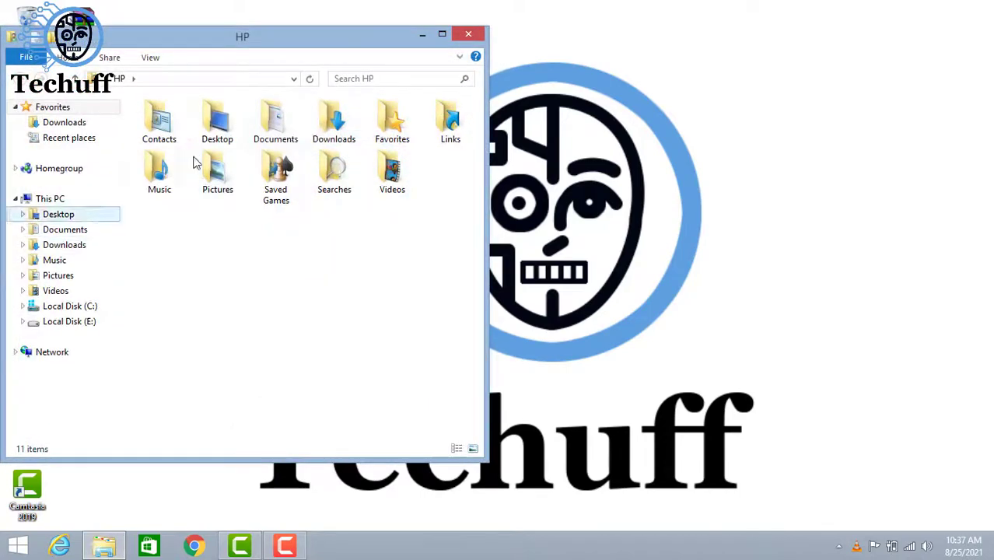
{"action": "double_click", "coordinate": [392, 167]}
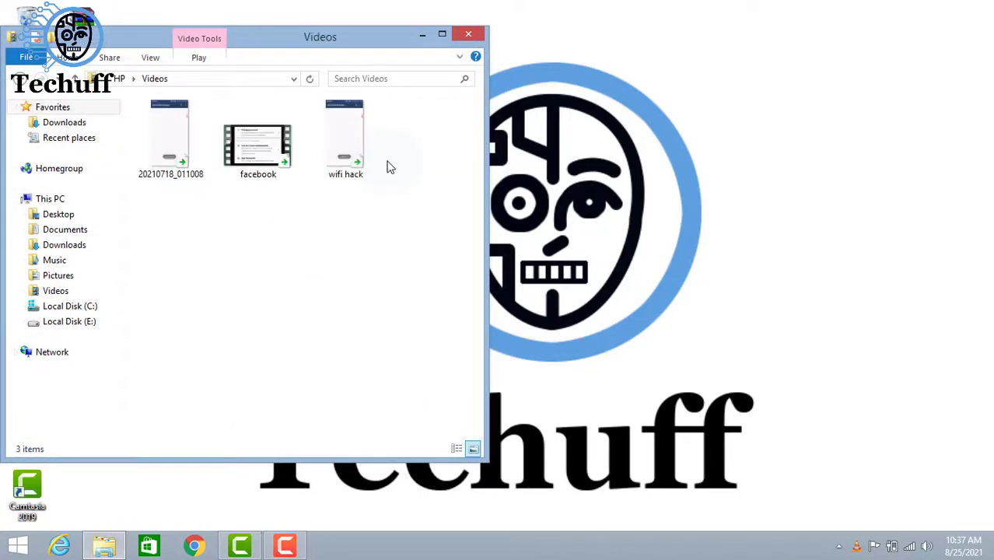
{"action": "double_click", "coordinate": [239, 159]}
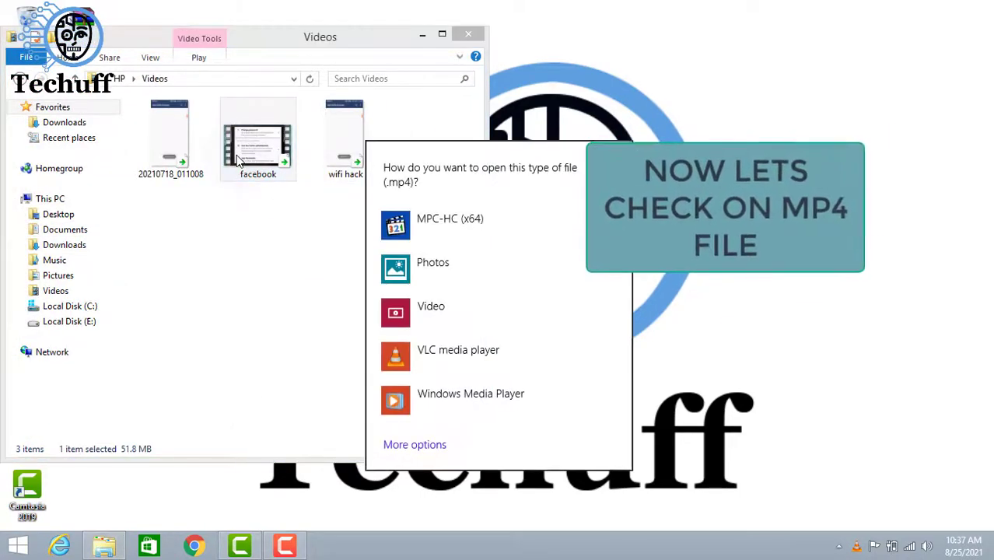
{"action": "left_click", "coordinate": [413, 356]}
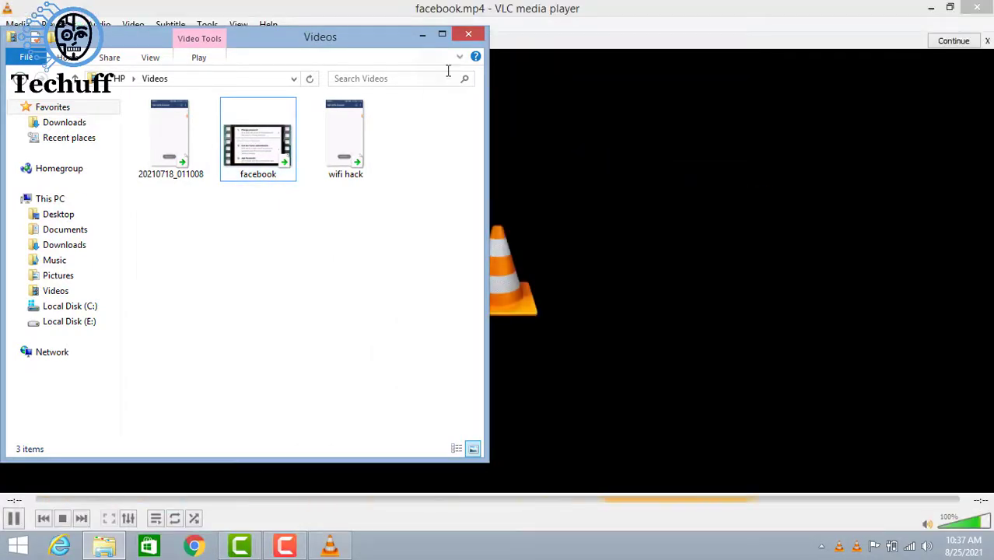
{"action": "left_click", "coordinate": [460, 33]}
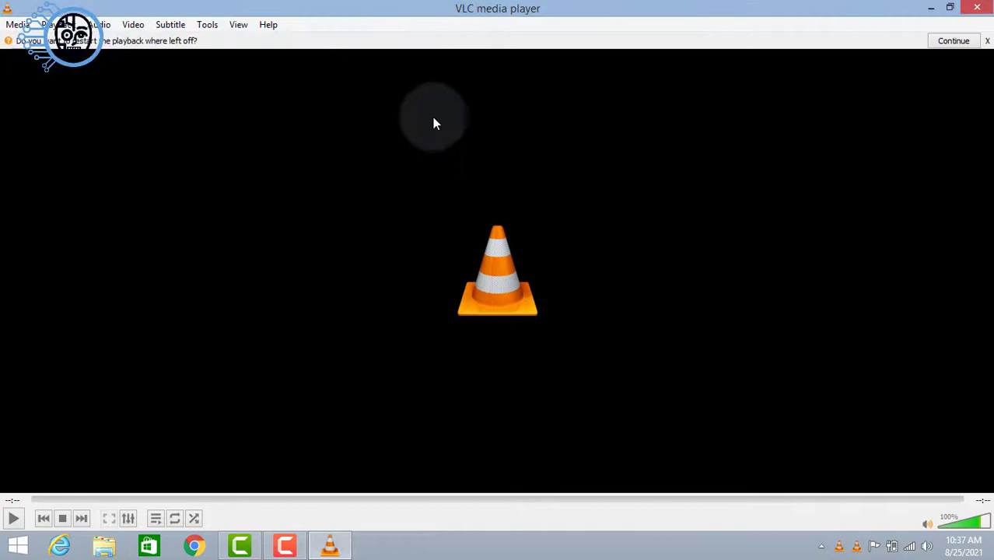
{"action": "left_click", "coordinate": [15, 519]}
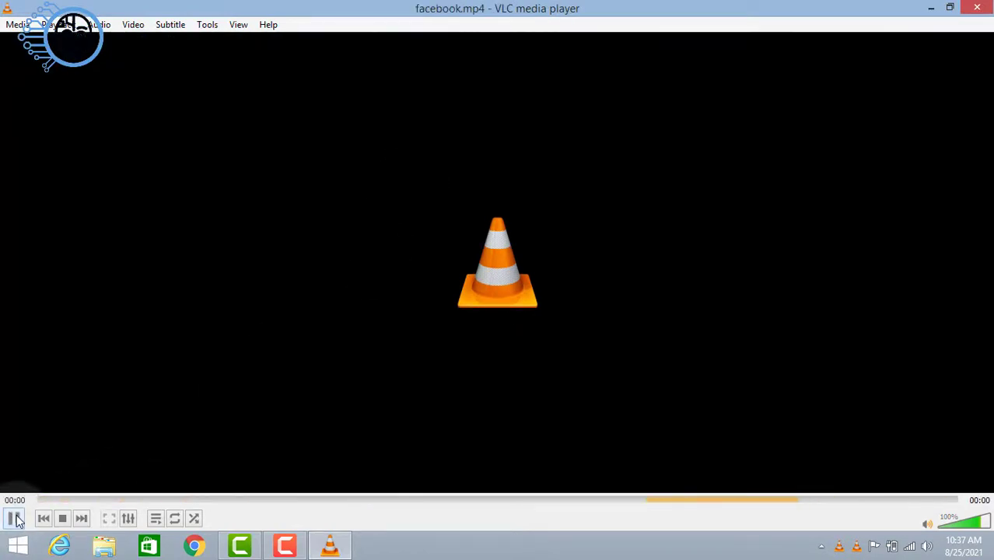
{"action": "left_click", "coordinate": [15, 519]}
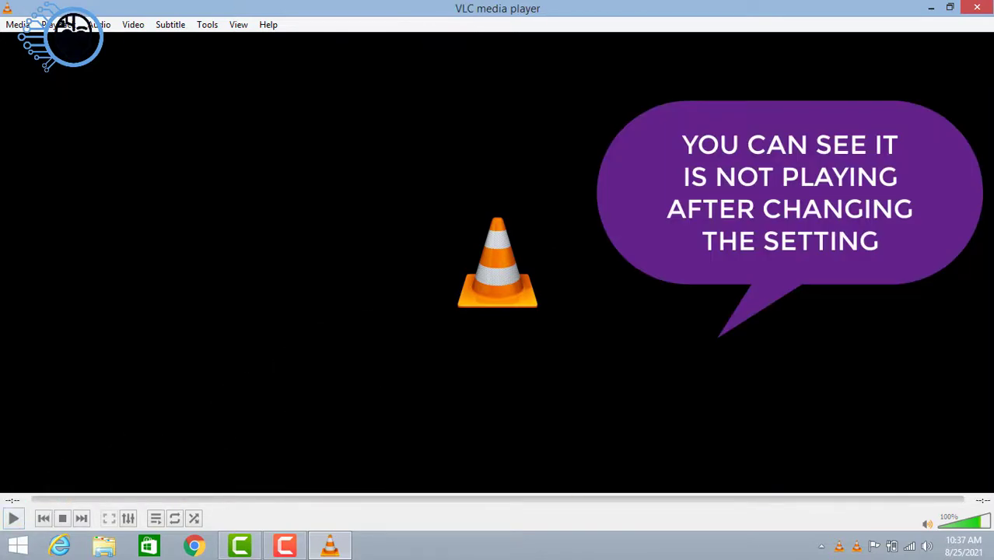
{"action": "left_click", "coordinate": [979, 8]}
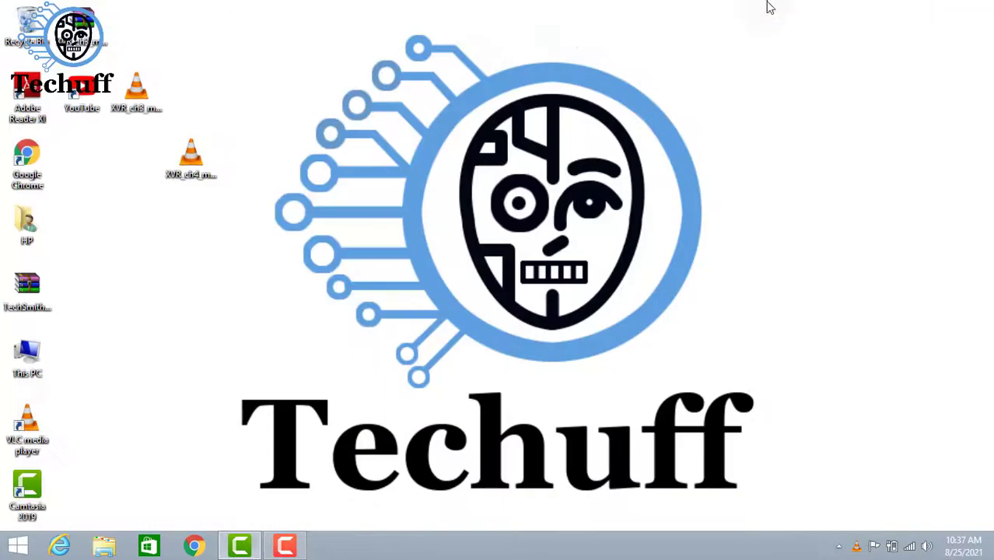
- Play the XVR_ch4 DAV file from the desktop with VLC media player, retry the playback, and close the player
{"action": "right_click", "coordinate": [212, 166]}
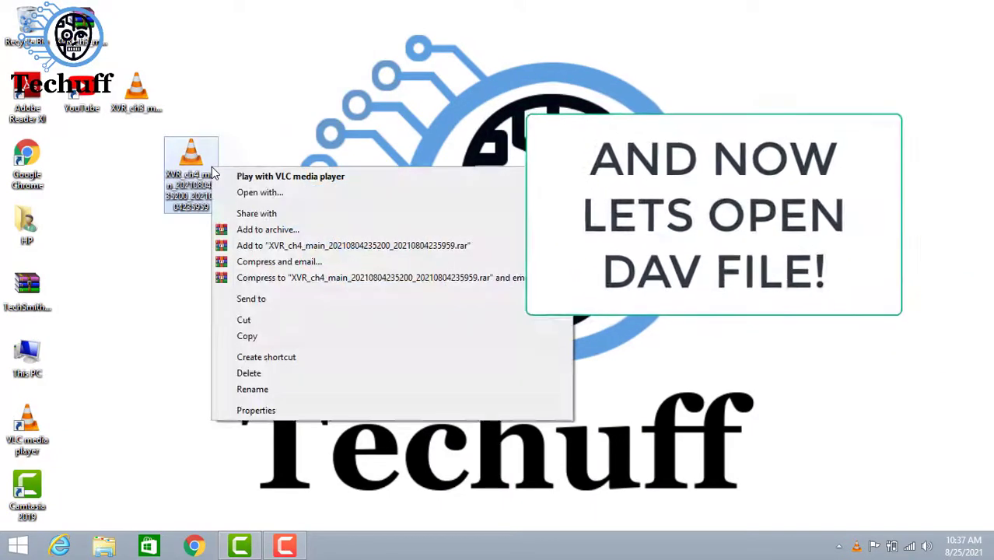
{"action": "left_click", "coordinate": [250, 177]}
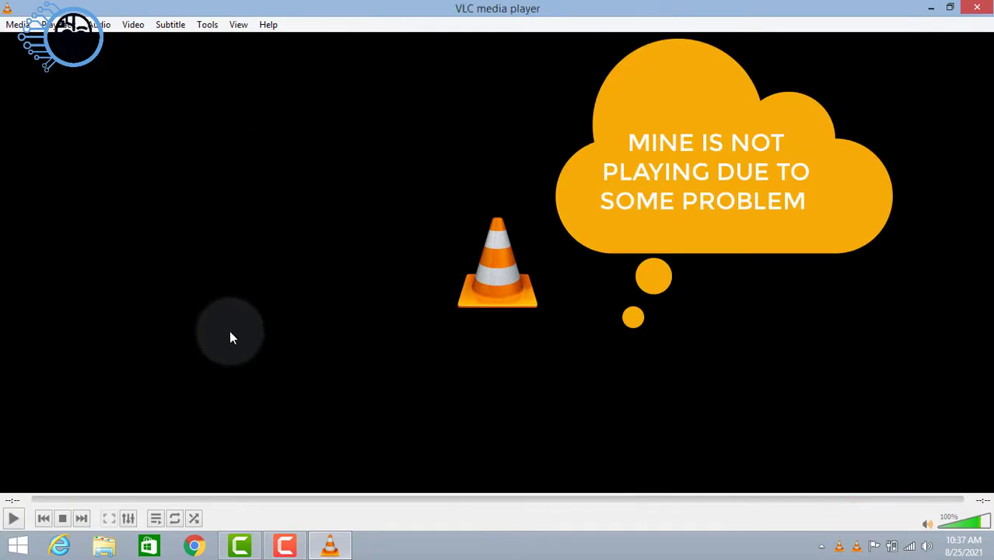
{"action": "left_click", "coordinate": [13, 519]}
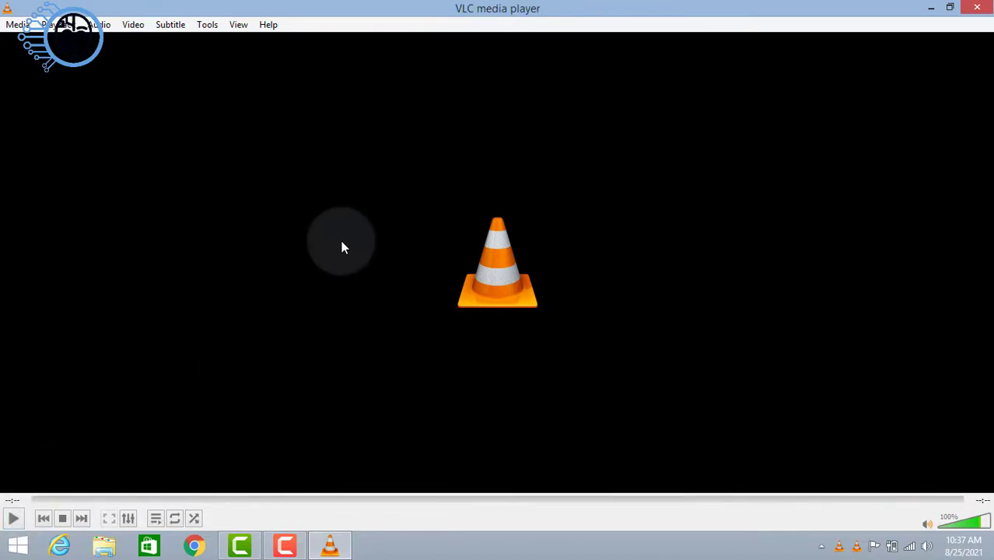
{"action": "left_click", "coordinate": [981, 9]}
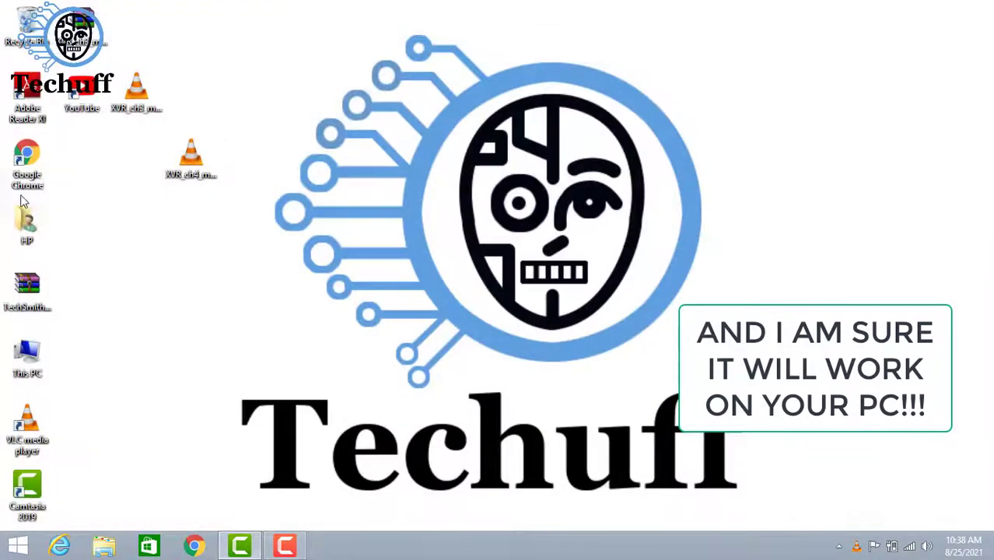
- Launch VLC media player again and show all advanced settings in its preferences
{"action": "double_click", "coordinate": [21, 450]}
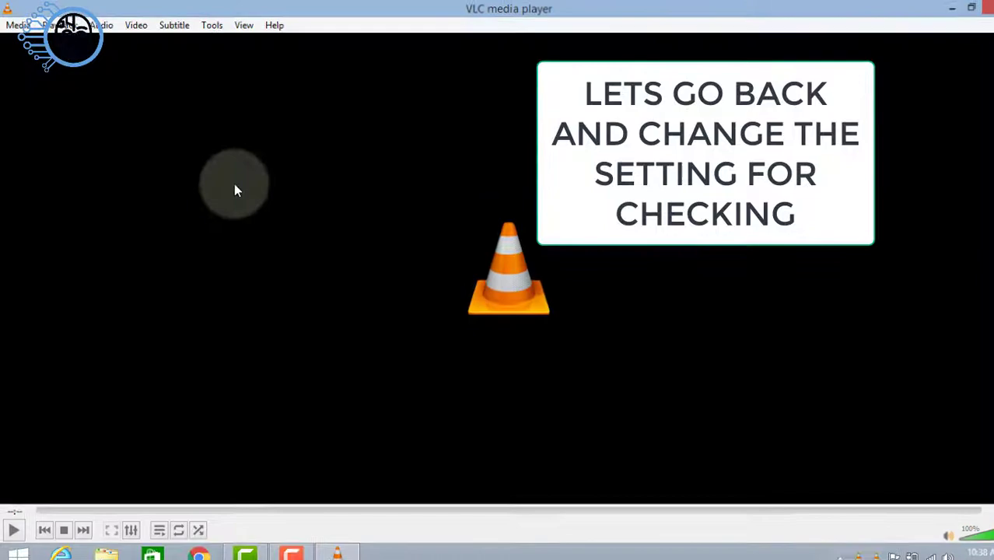
{"action": "left_click", "coordinate": [211, 28]}
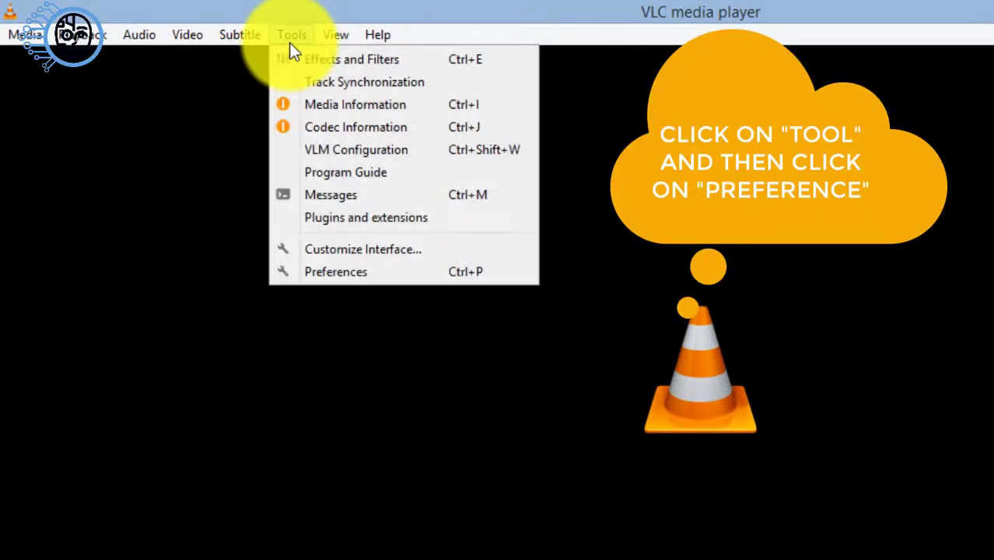
{"action": "left_click", "coordinate": [336, 272]}
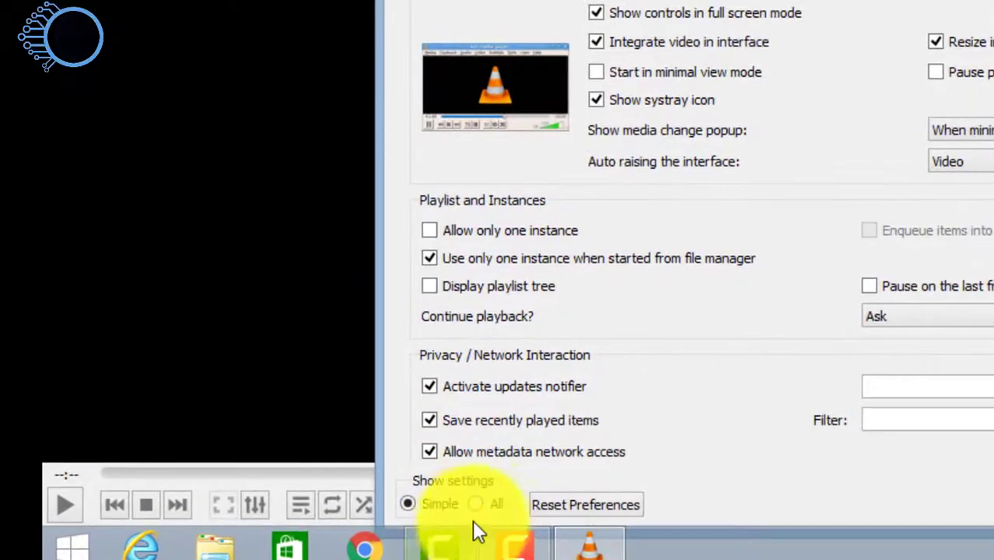
{"action": "left_click", "coordinate": [475, 504]}
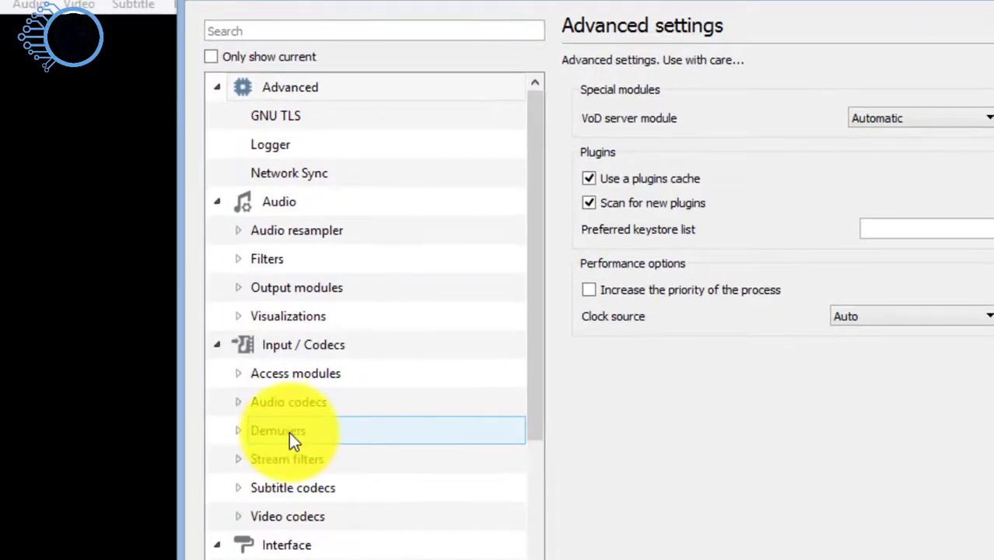
- Set the demux module under Demuxers back to Automatic, save the preferences, and close VLC media player
{"action": "left_click", "coordinate": [288, 432]}
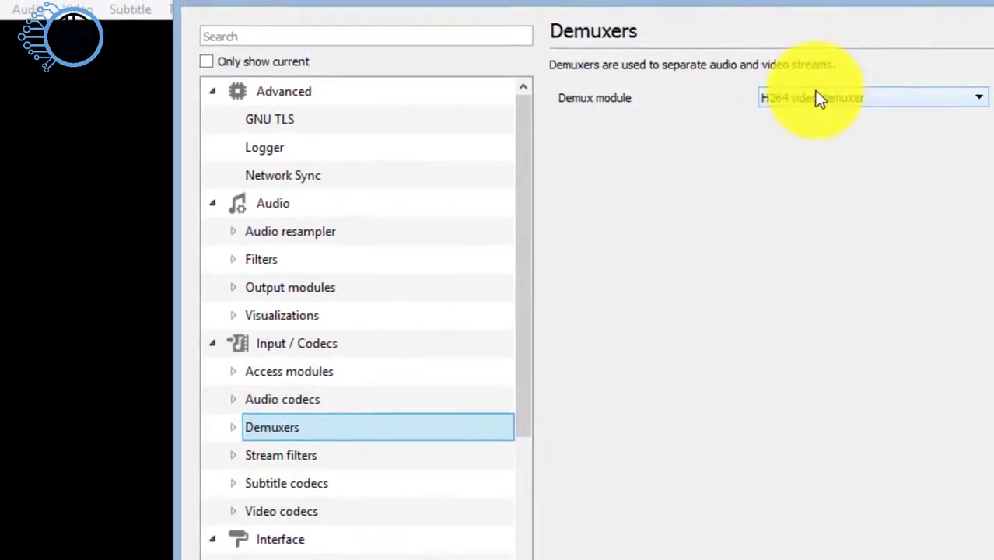
{"action": "left_click", "coordinate": [817, 98]}
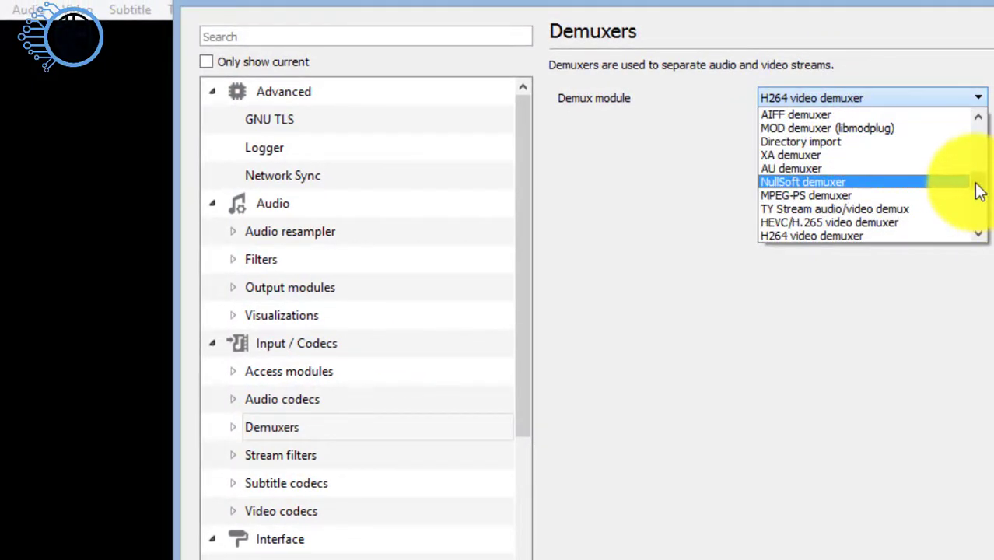
{"action": "left_click_drag", "start_coordinate": [979, 193], "coordinate": [978, 109]}
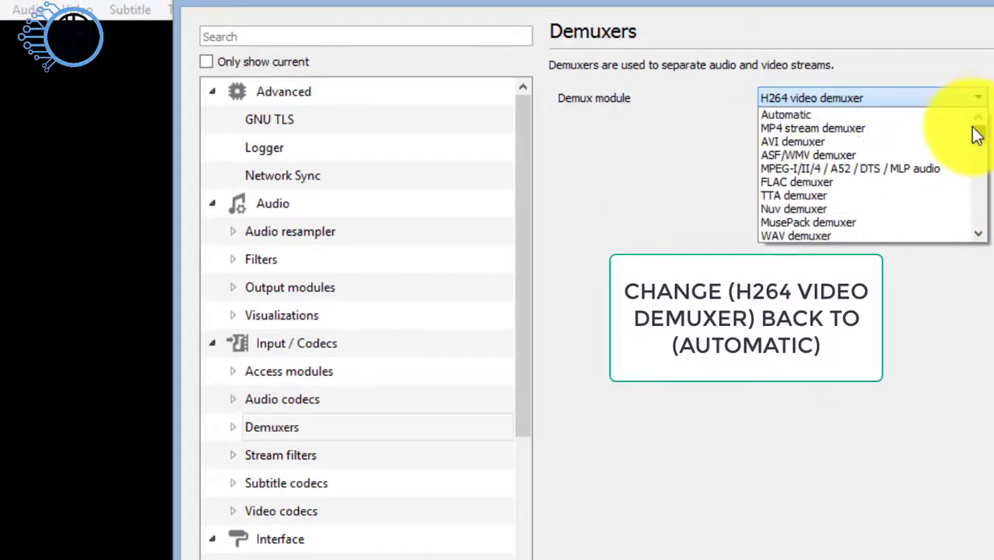
{"action": "left_click", "coordinate": [933, 113]}
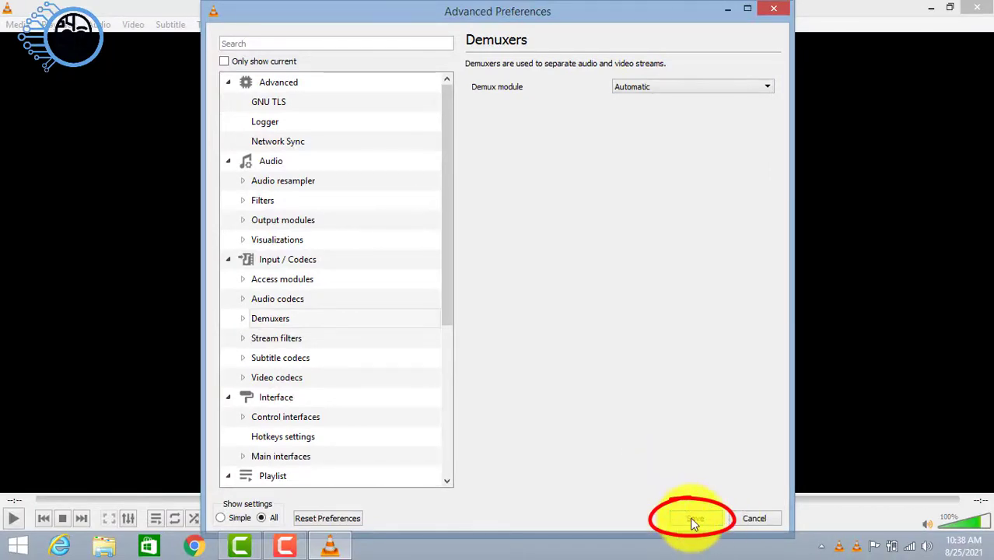
{"action": "left_click", "coordinate": [694, 521]}
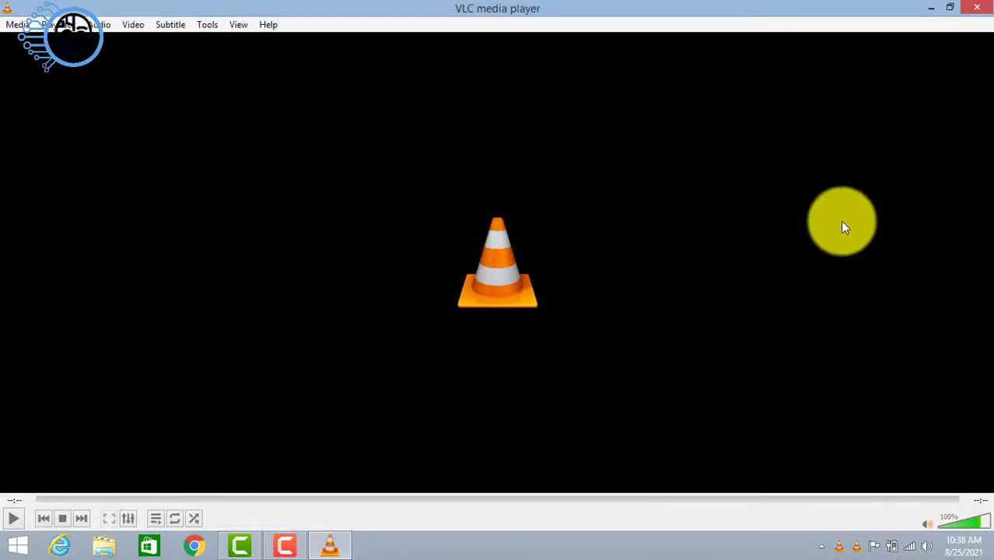
{"action": "left_click", "coordinate": [982, 7]}
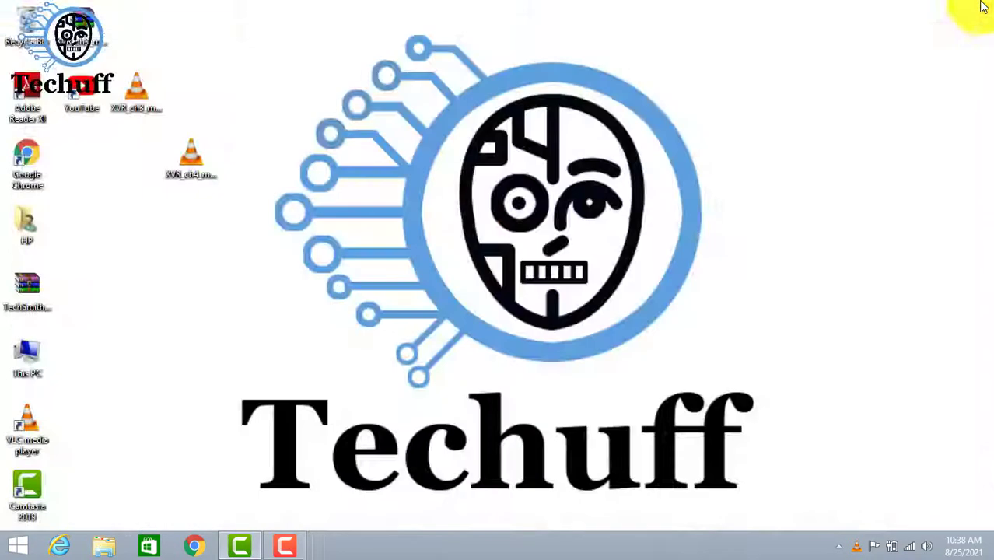
- Open the facebook MP4 video in the HP user's Videos folder, choosing VLC media player as the program
{"action": "double_click", "coordinate": [21, 219]}
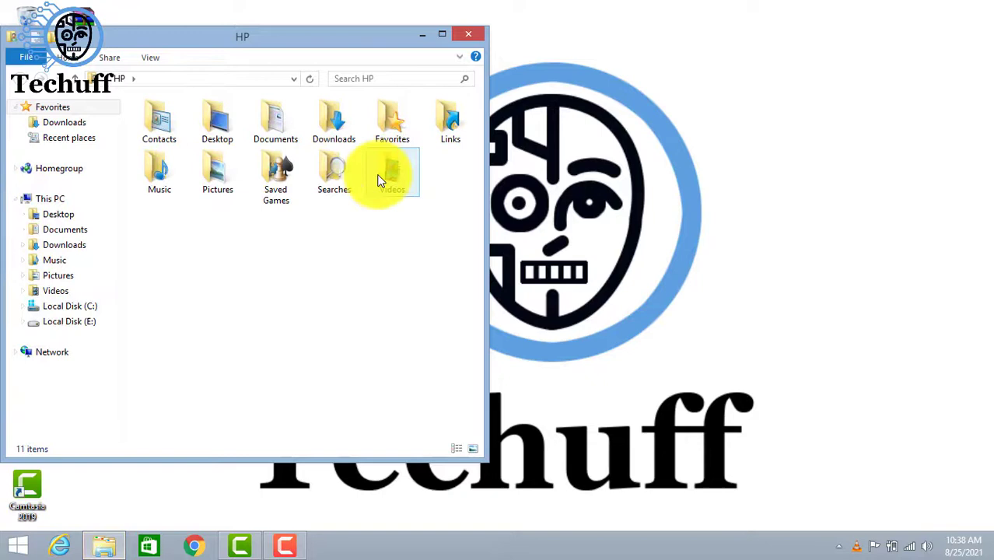
{"action": "left_click", "coordinate": [376, 170]}
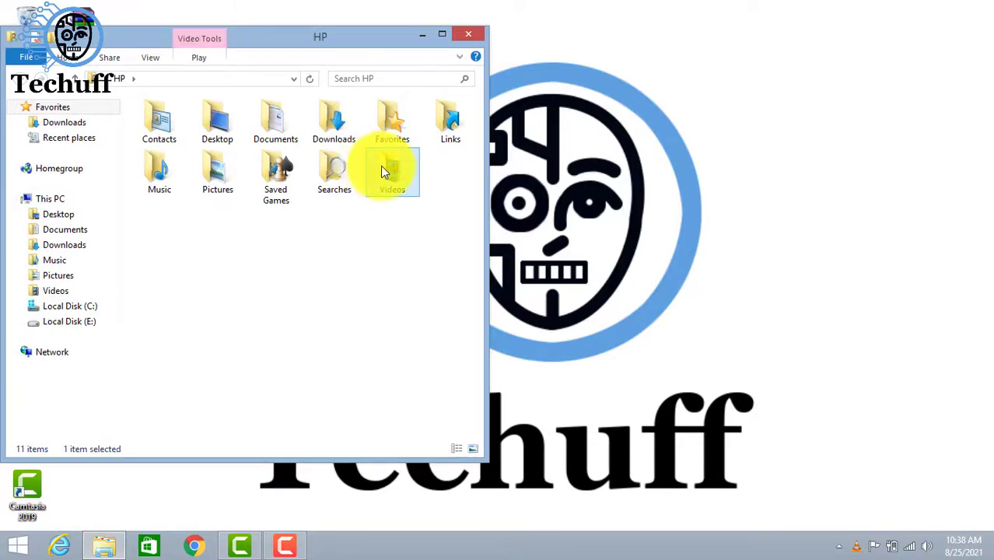
{"action": "double_click", "coordinate": [380, 166]}
{"action": "left_click", "coordinate": [254, 165]}
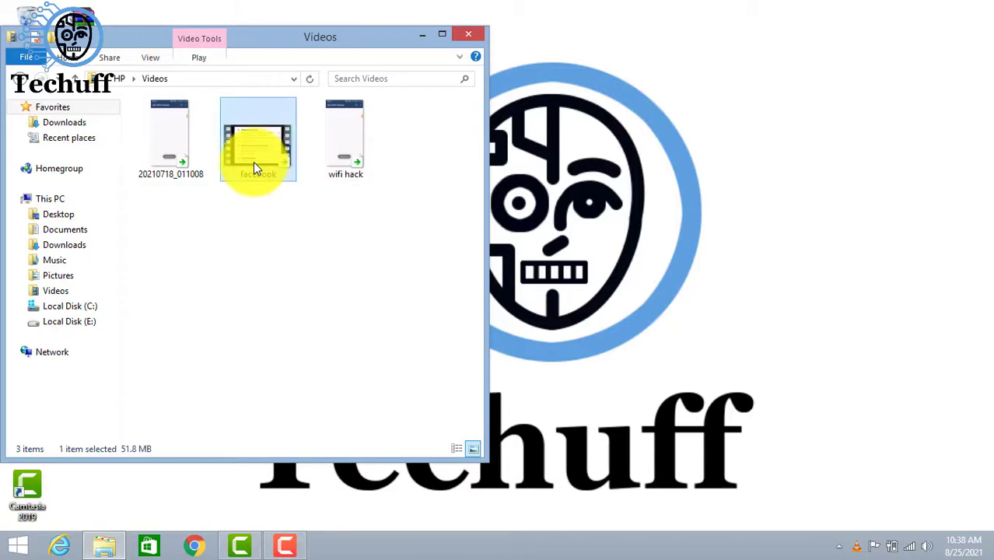
{"action": "double_click", "coordinate": [255, 168]}
{"action": "right_click", "coordinate": [253, 162]}
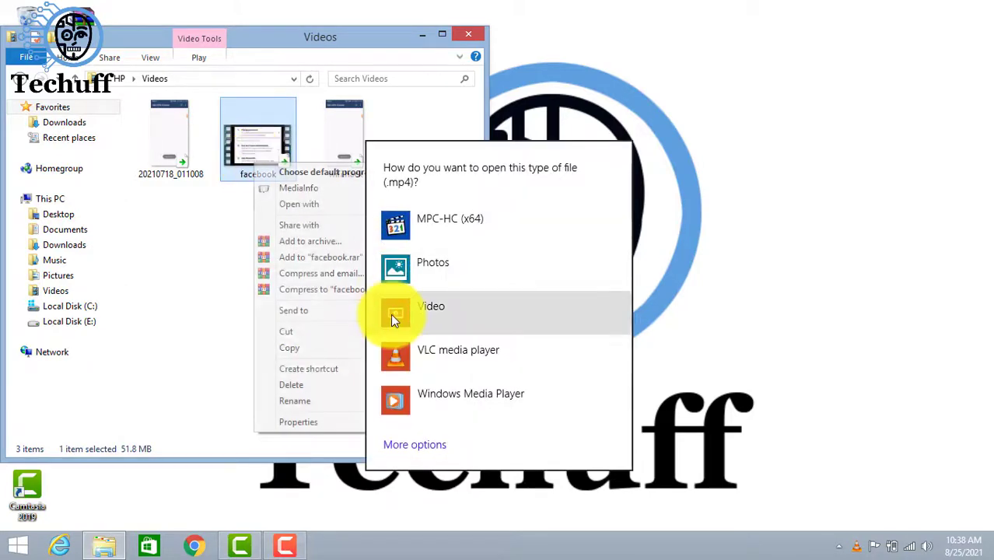
{"action": "left_click", "coordinate": [405, 355]}
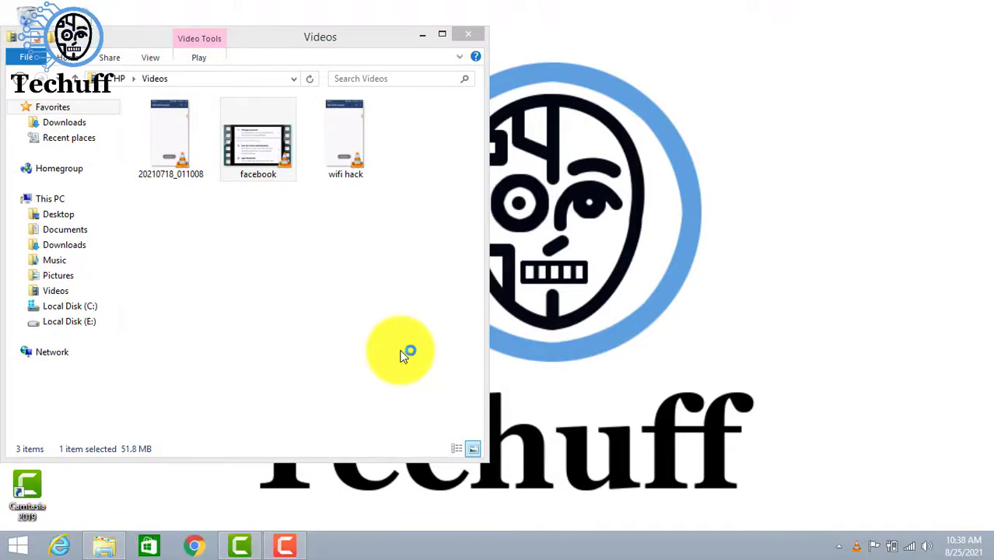
{"action": "left_click", "coordinate": [248, 158]}
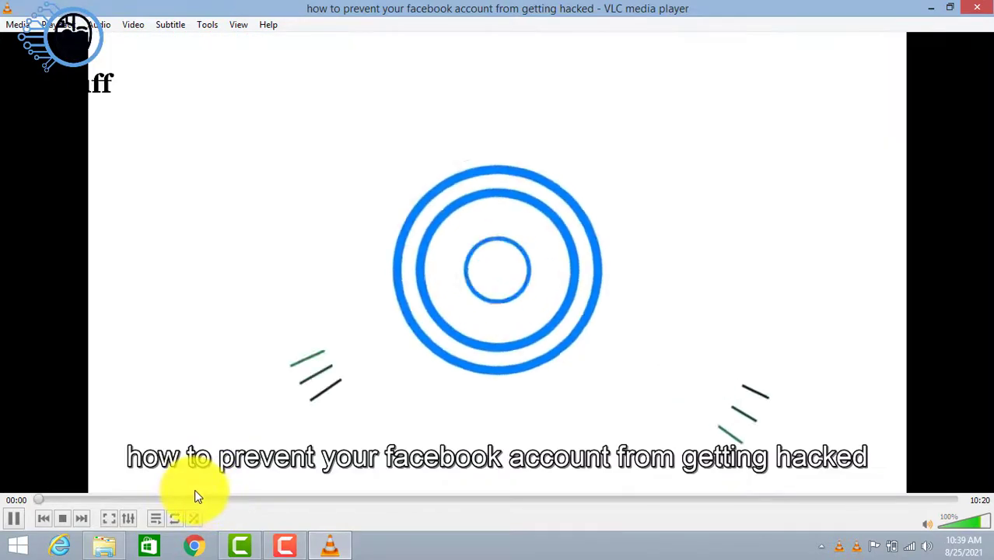
- Skip through the facebook video to about 01:51, 04:07 and 06:55 to check playback, and close the player
{"action": "left_click", "coordinate": [201, 499]}
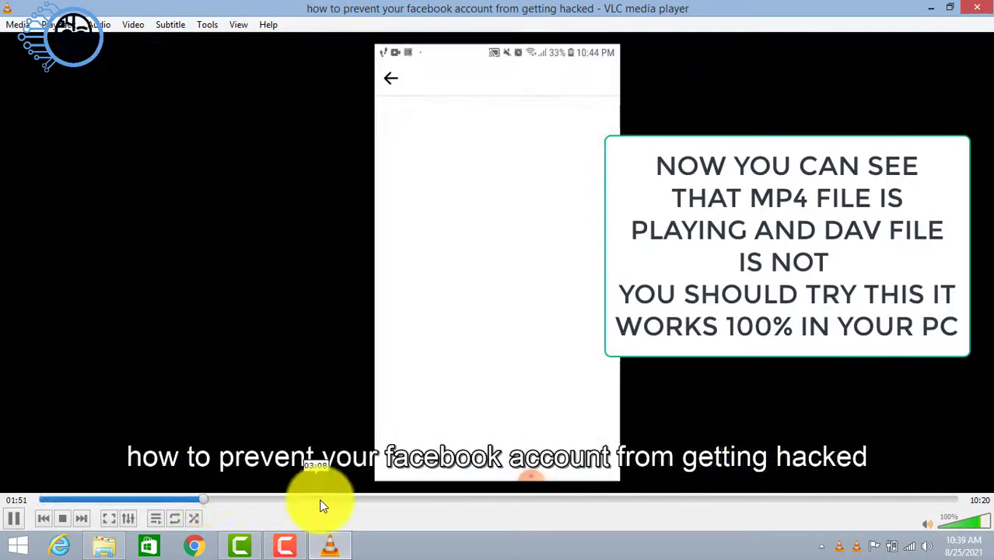
{"action": "left_click", "coordinate": [404, 500]}
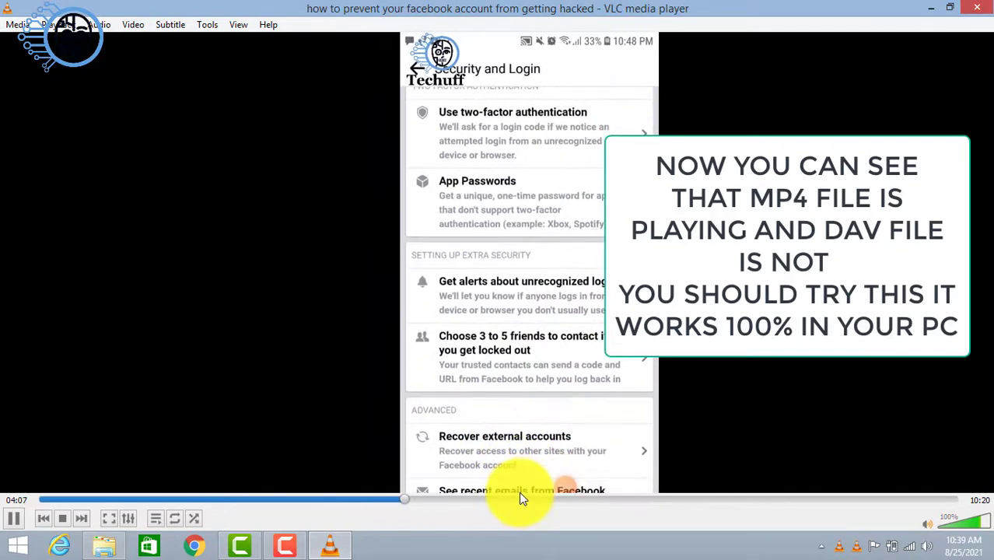
{"action": "left_click", "coordinate": [656, 501]}
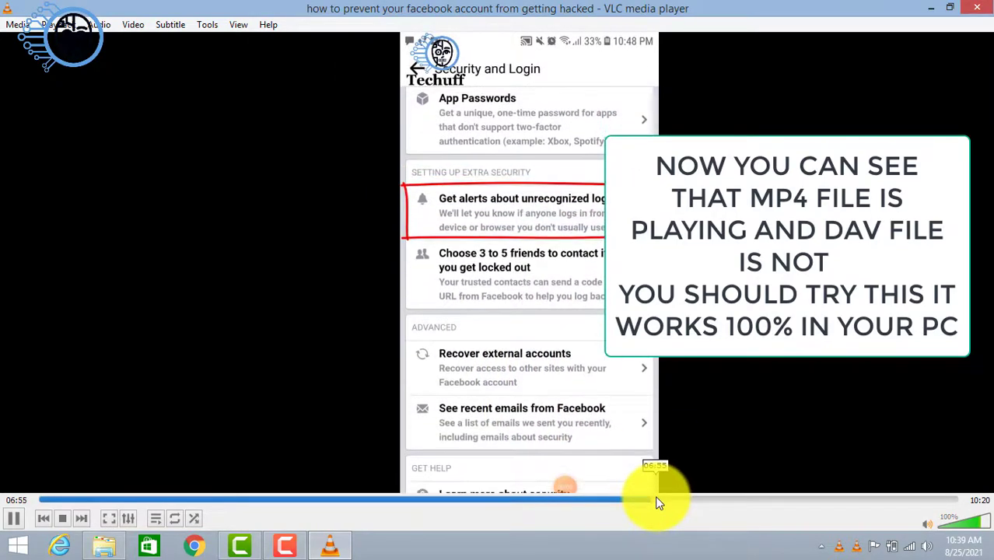
{"action": "key", "text": "super+c"}
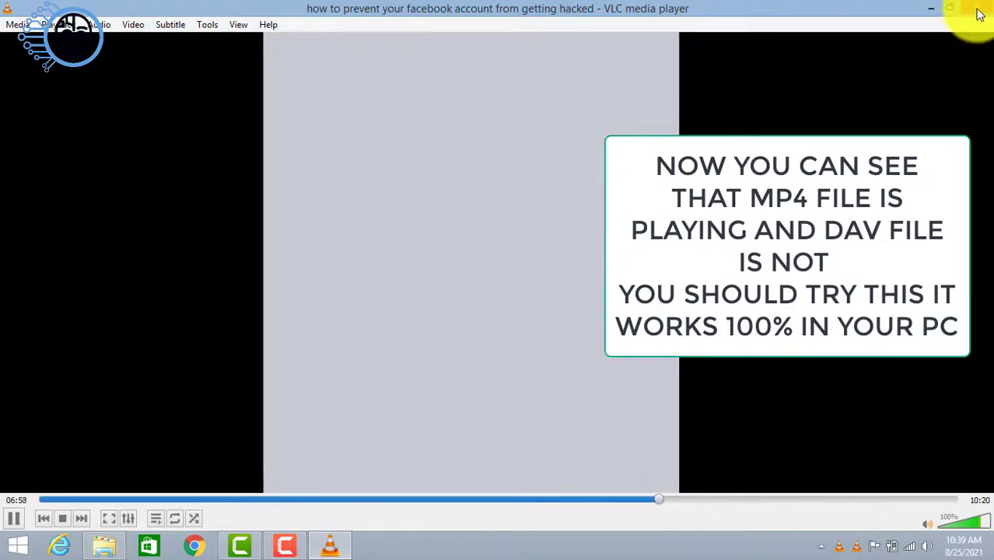
{"action": "left_click", "coordinate": [981, 11]}
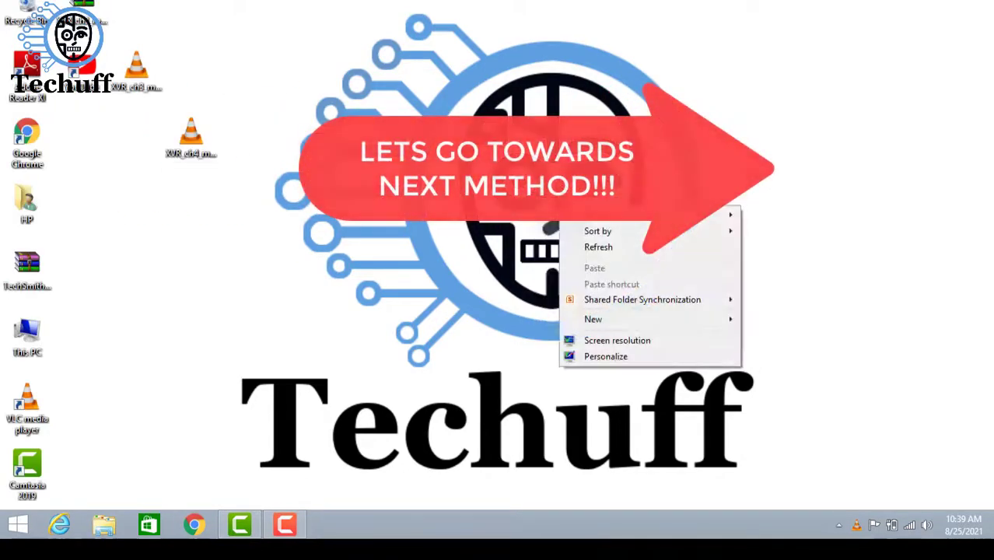
- Refresh the desktop and launch Google Chrome
{"action": "left_click", "coordinate": [590, 249]}
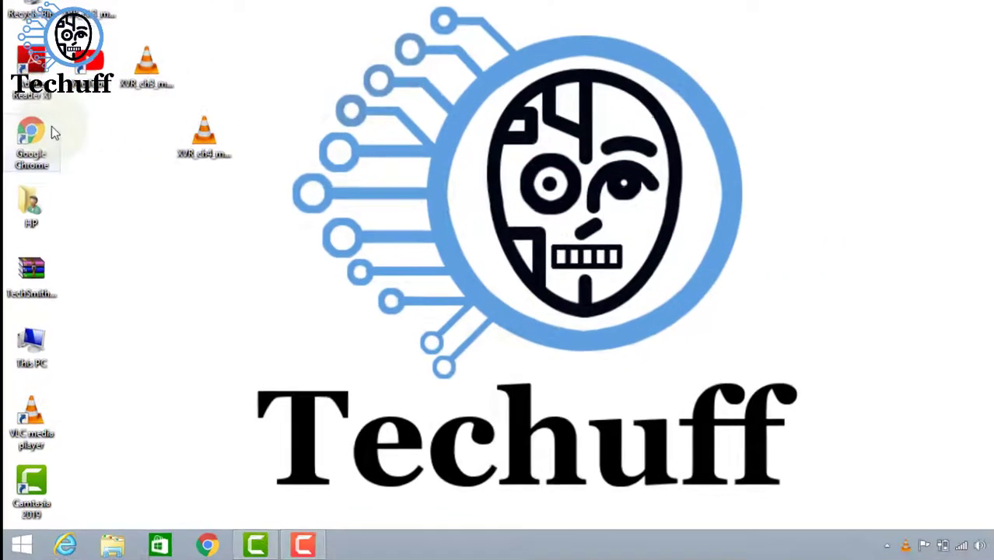
{"action": "left_click", "coordinate": [35, 130]}
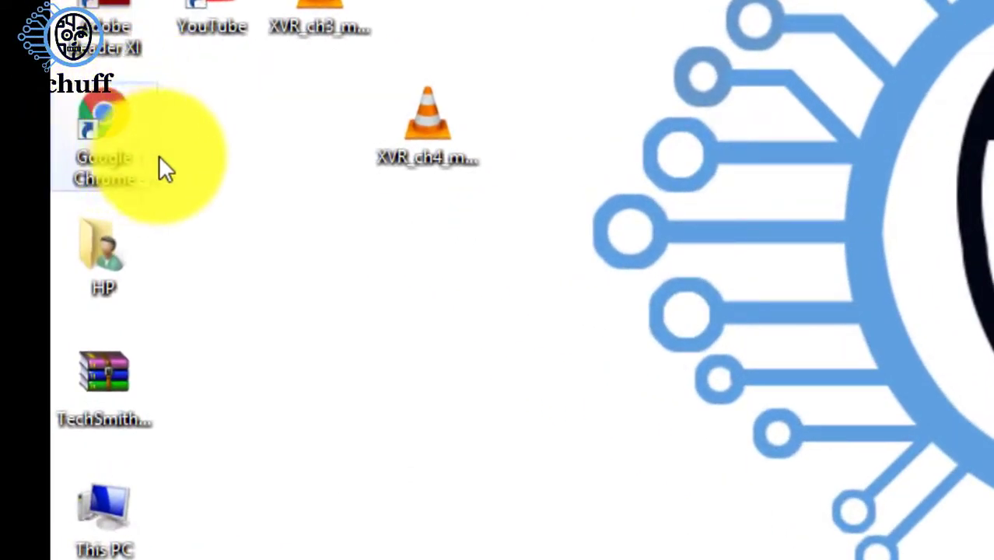
{"action": "left_click", "coordinate": [91, 112]}
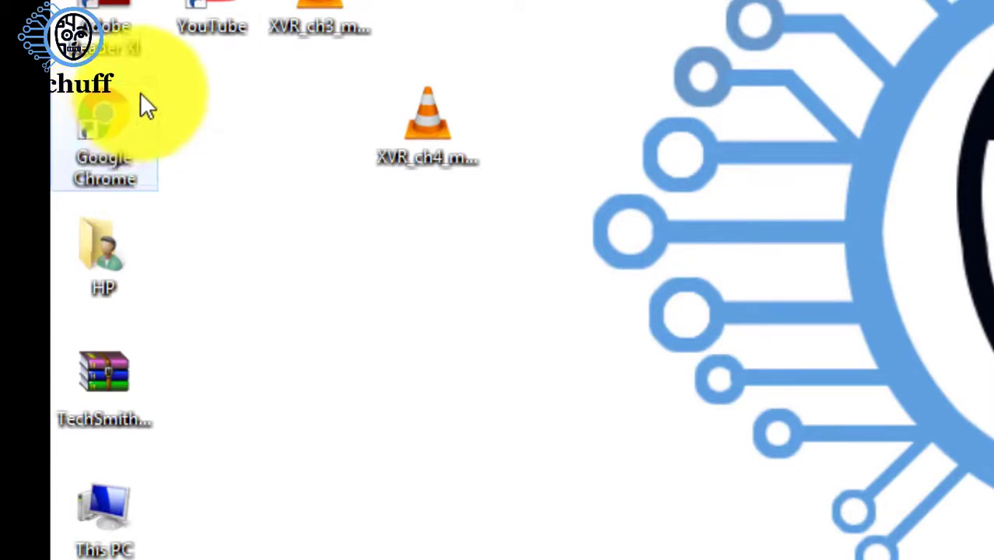
{"action": "double_click", "coordinate": [110, 124]}
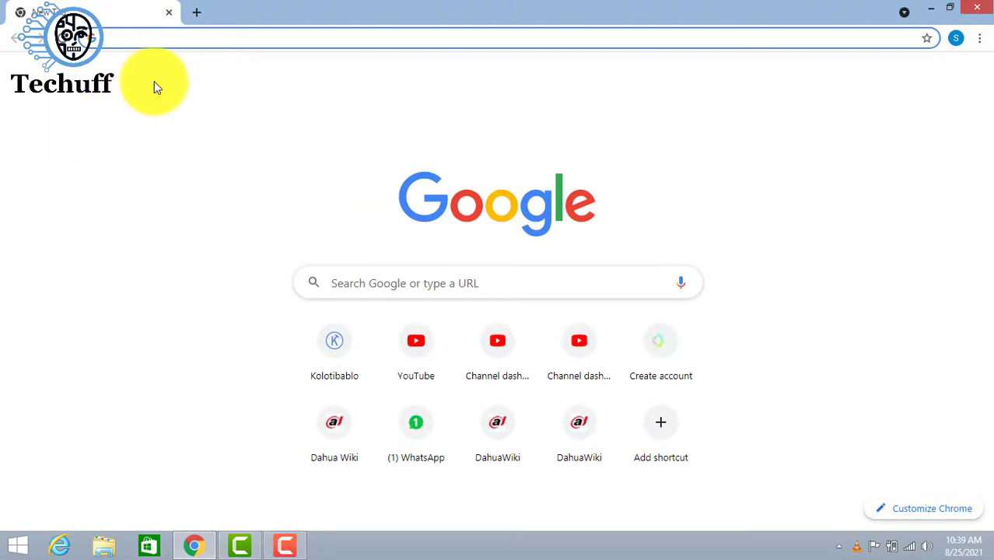
- Load the pasted YouTube redirect link and continue to dahuawiki.com to download PlayerV3.34.0.zip
{"action": "left_click", "coordinate": [155, 43]}
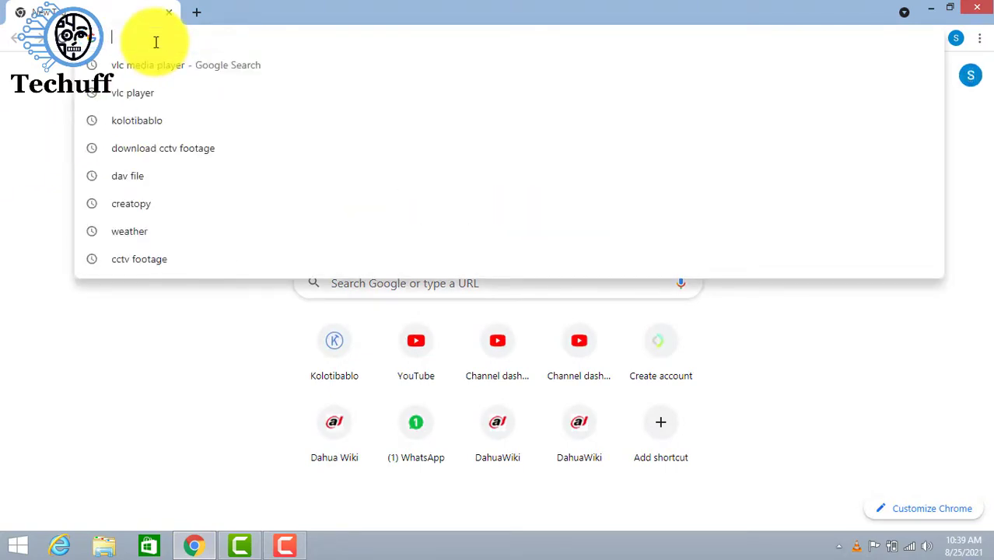
{"action": "key", "text": "ctrl+v"}
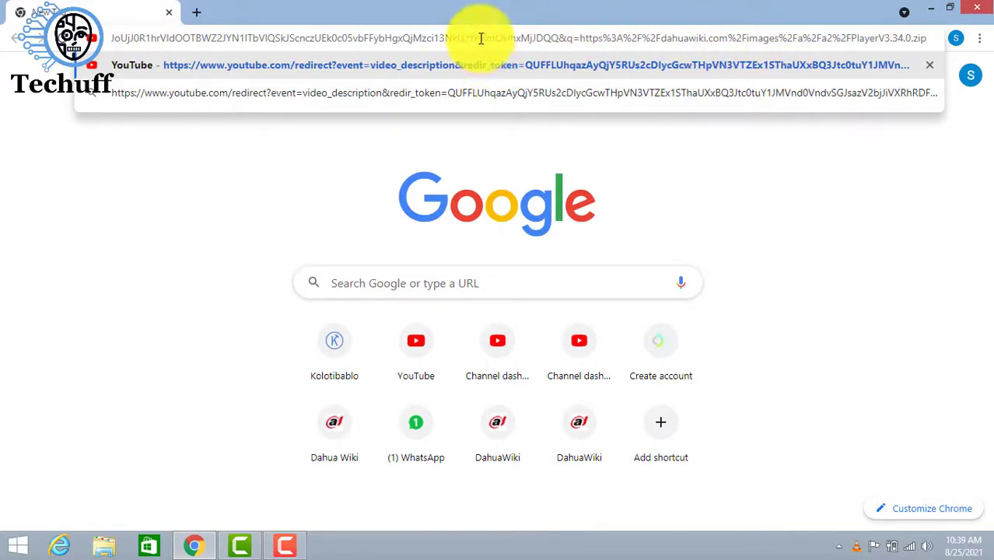
{"action": "key", "text": "Return"}
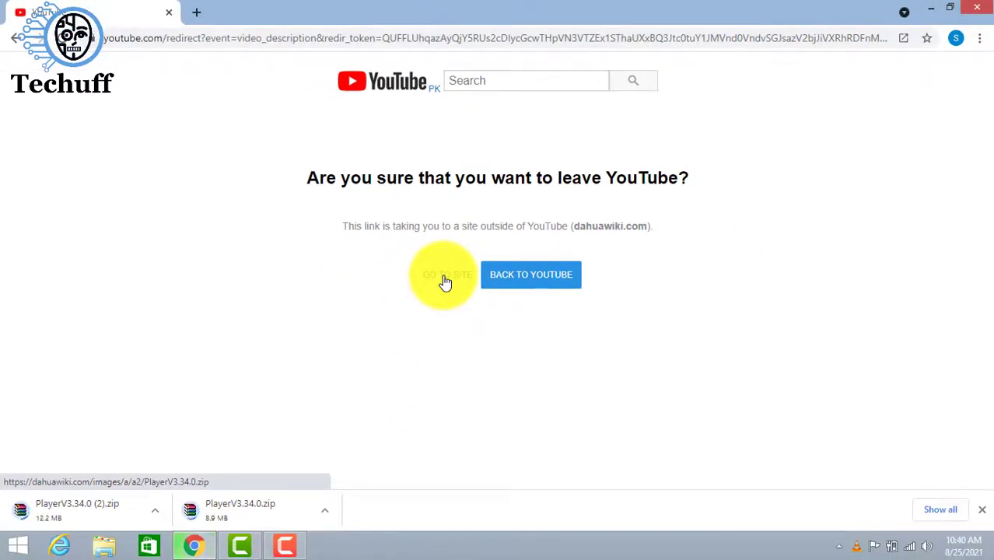
{"action": "left_click", "coordinate": [447, 275]}
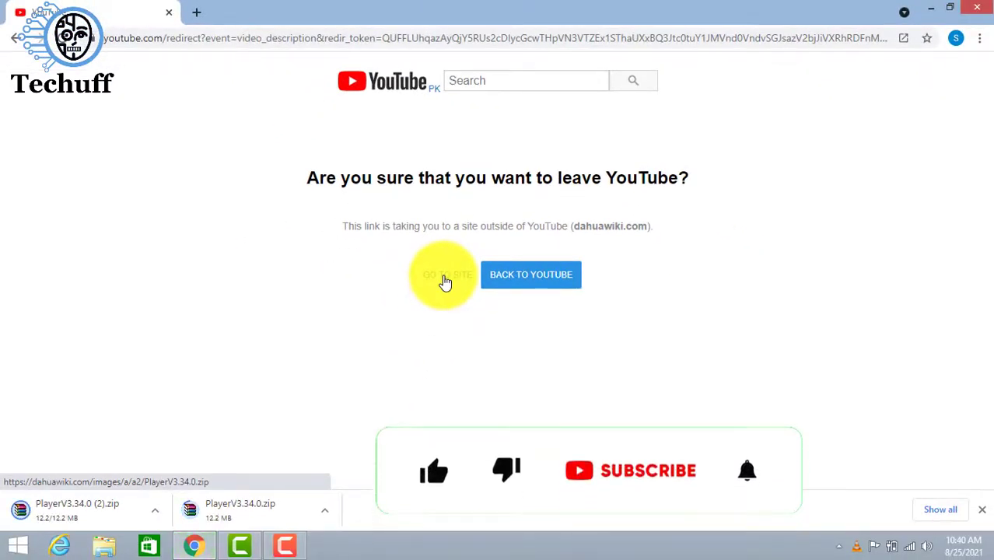
- Cancel the duplicate PlayerV3.34.0 (2).zip download and open the downloaded PlayerV3.34.0.zip archive in WinRAR
{"action": "left_click", "coordinate": [159, 505]}
{"action": "left_click", "coordinate": [166, 489]}
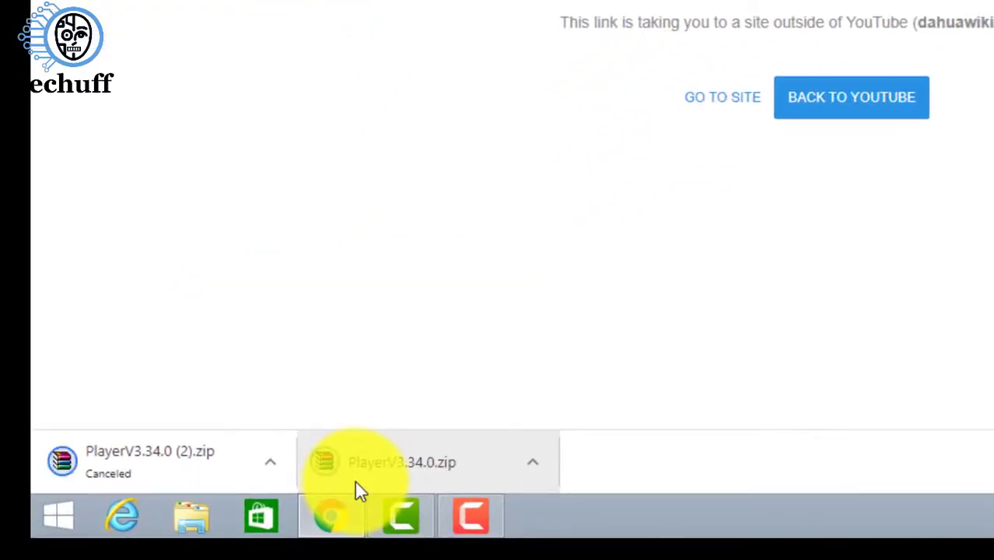
{"action": "left_click", "coordinate": [533, 464]}
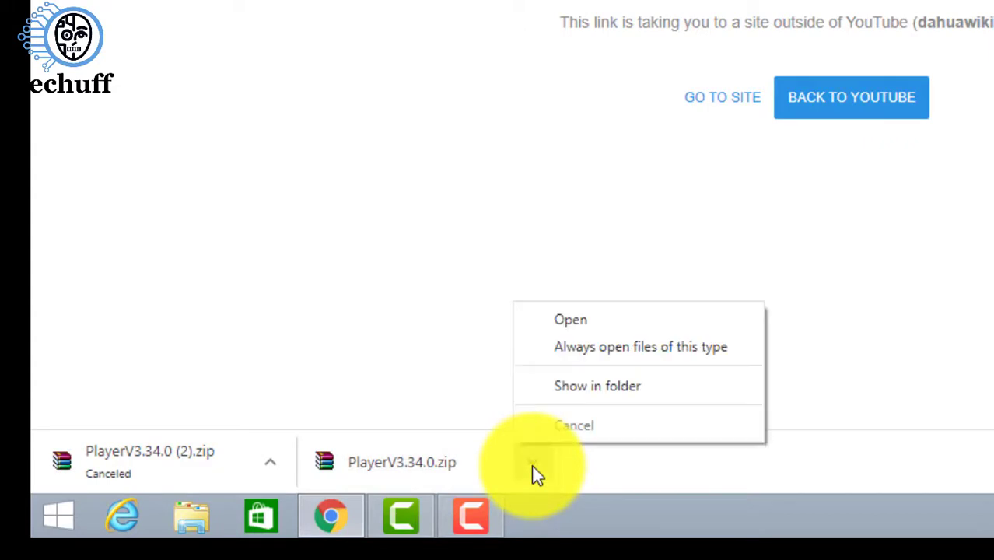
{"action": "left_click", "coordinate": [615, 320]}
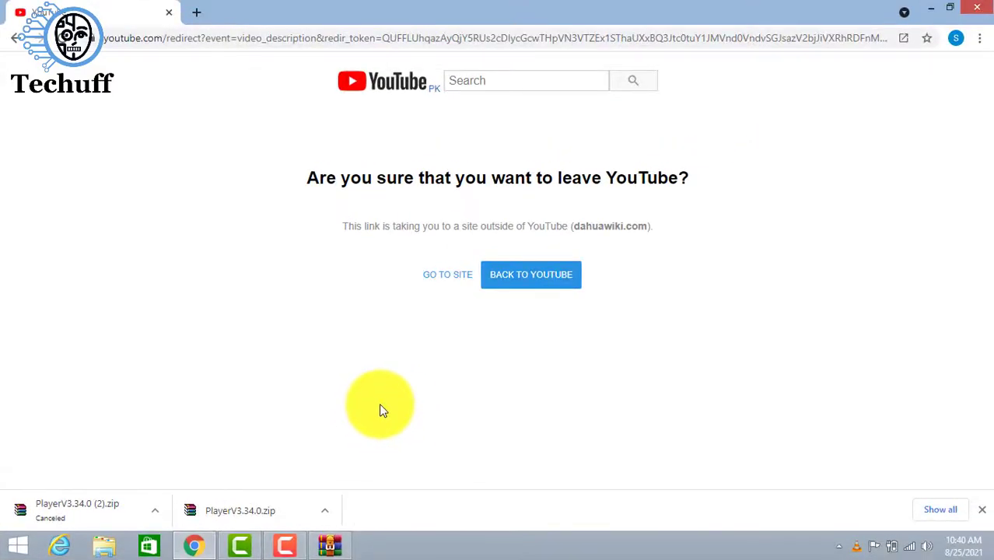
{"action": "left_click", "coordinate": [332, 546]}
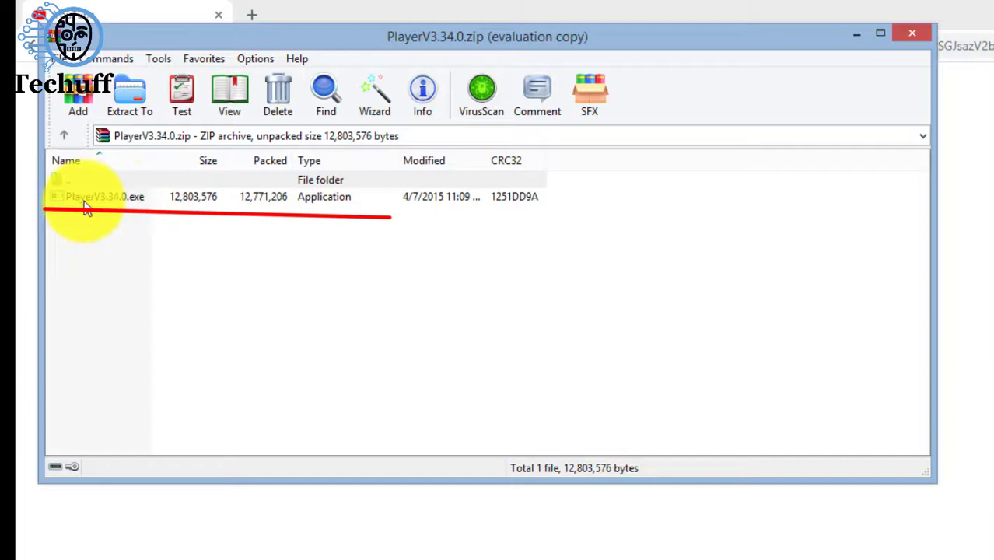
- Run PlayerV3.34.0.exe from the archive, and clear the archive and browser windows off the desktop
{"action": "left_click", "coordinate": [177, 202]}
{"action": "right_click", "coordinate": [178, 202]}
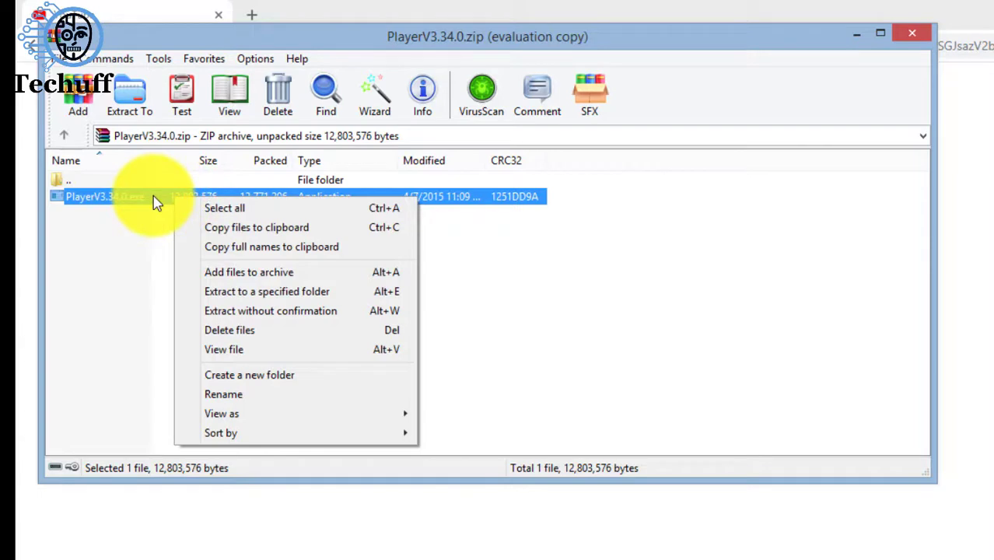
{"action": "left_click", "coordinate": [155, 203]}
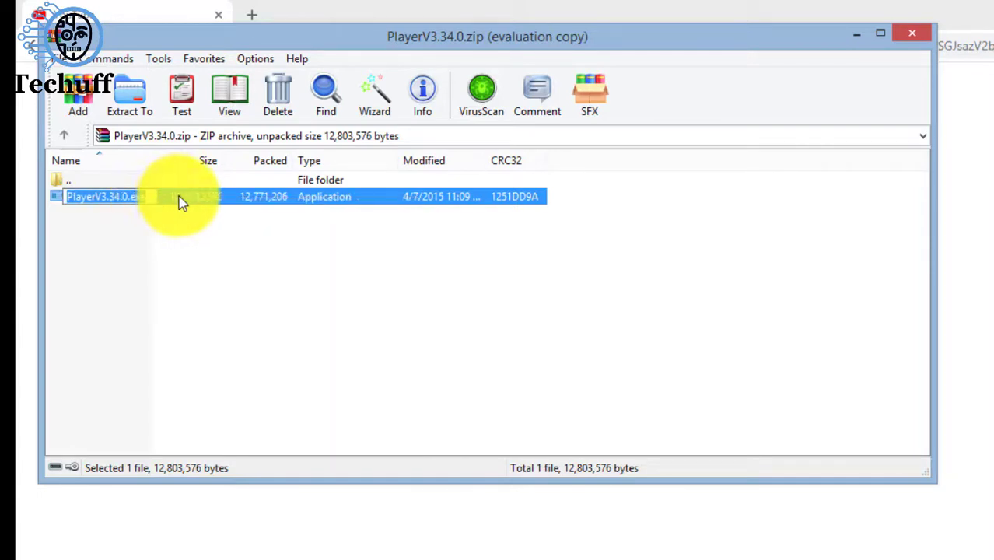
{"action": "double_click", "coordinate": [178, 201]}
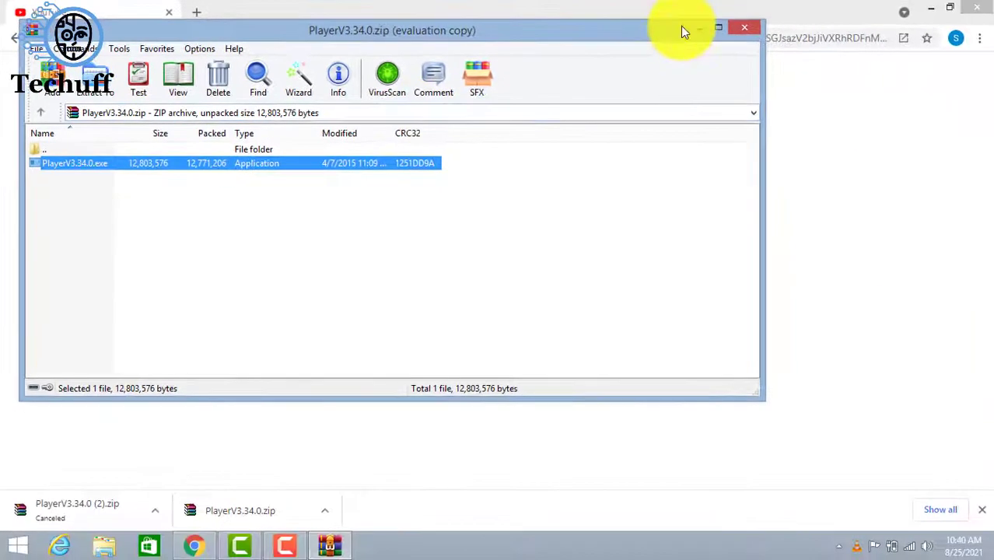
{"action": "left_click", "coordinate": [740, 27]}
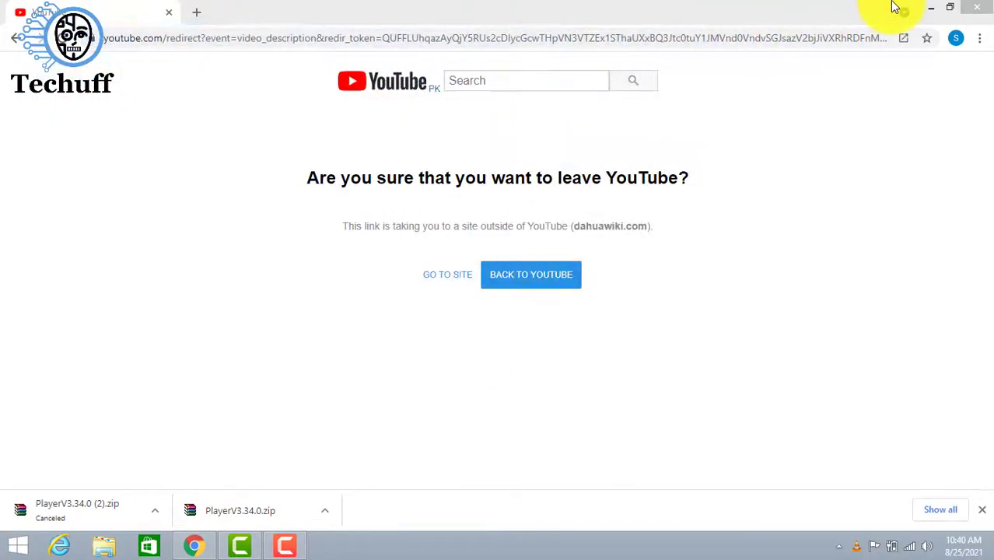
{"action": "left_click", "coordinate": [928, 10]}
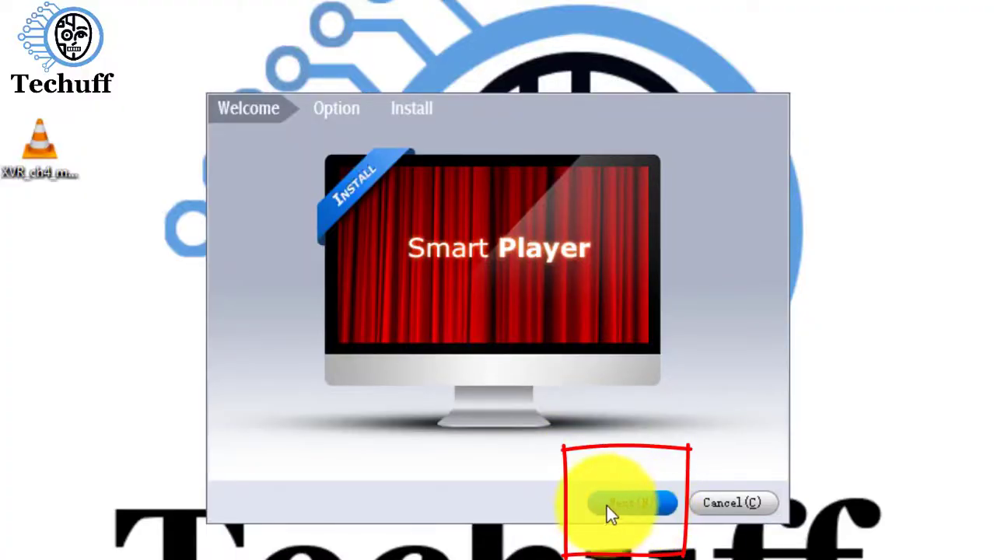
- Accept the license agreement and install Smart Player in C:\Program Files (x86)\Smart Player
{"action": "left_click", "coordinate": [610, 504]}
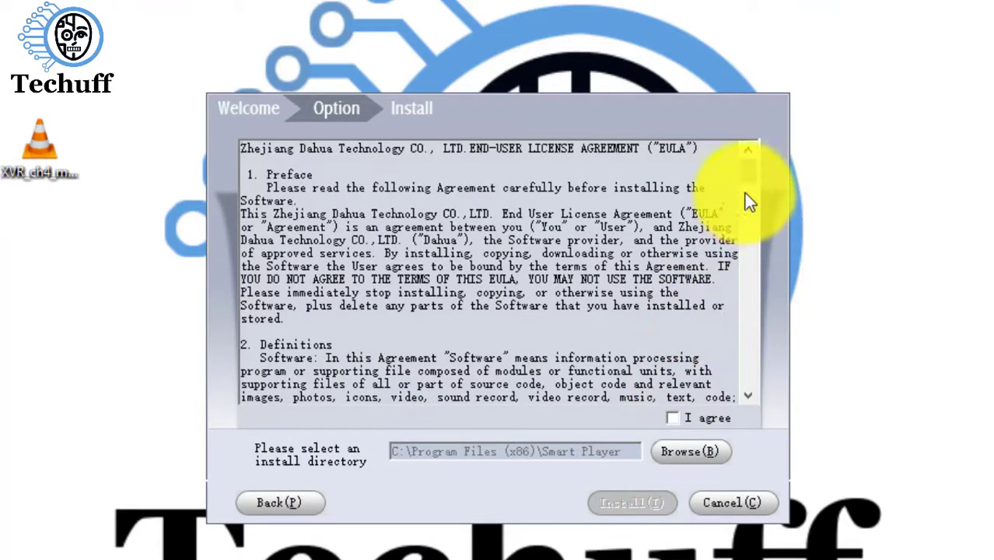
{"action": "left_click_drag", "start_coordinate": [747, 172], "coordinate": [747, 376]}
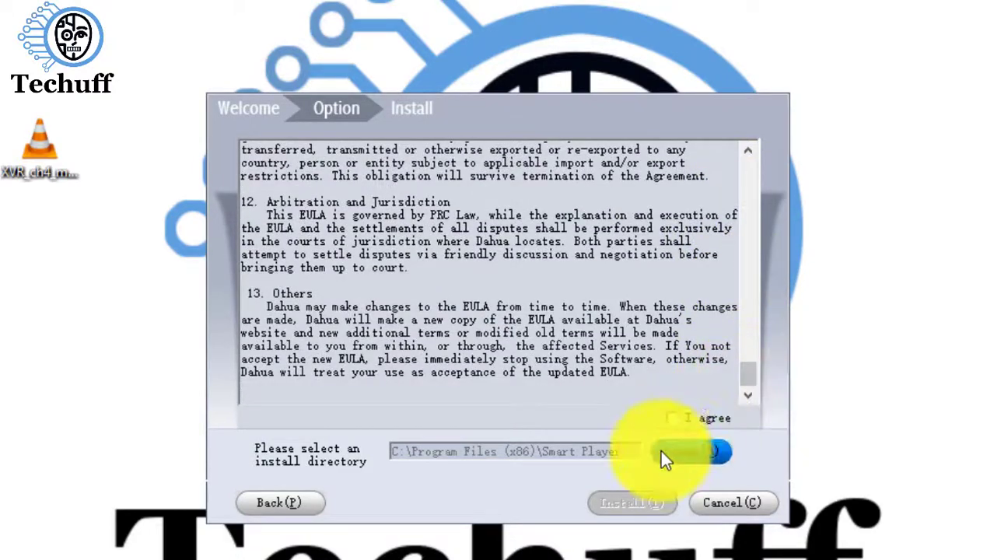
{"action": "left_click", "coordinate": [670, 423]}
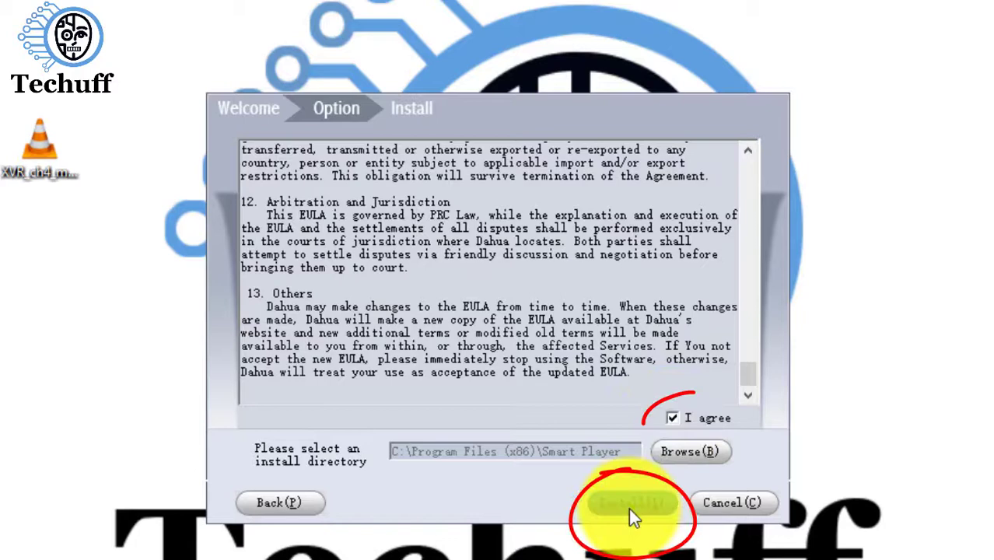
{"action": "left_click", "coordinate": [624, 506]}
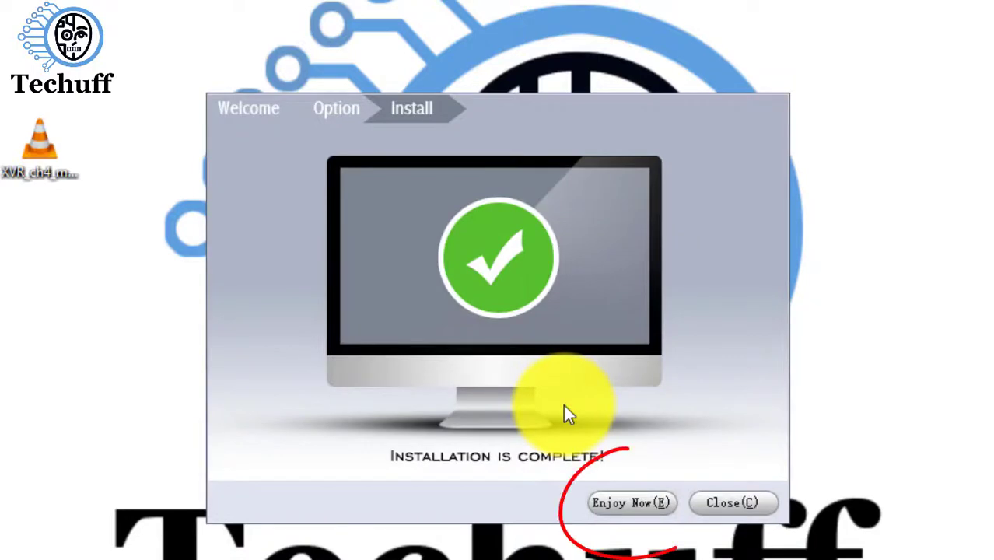
- Start Smart Player from the finished installer and associate the .mp4 file type with it
{"action": "left_click", "coordinate": [632, 498]}
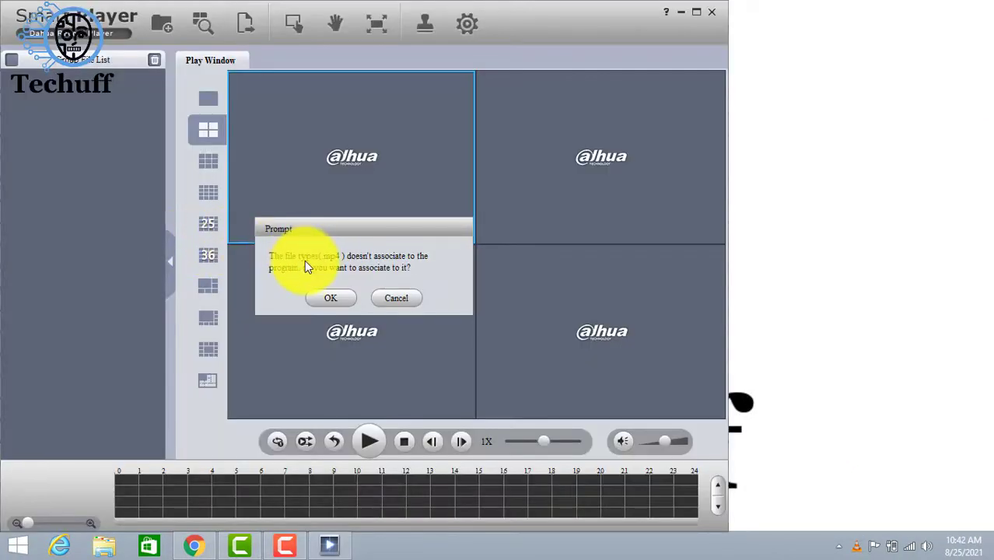
{"action": "left_click", "coordinate": [331, 298]}
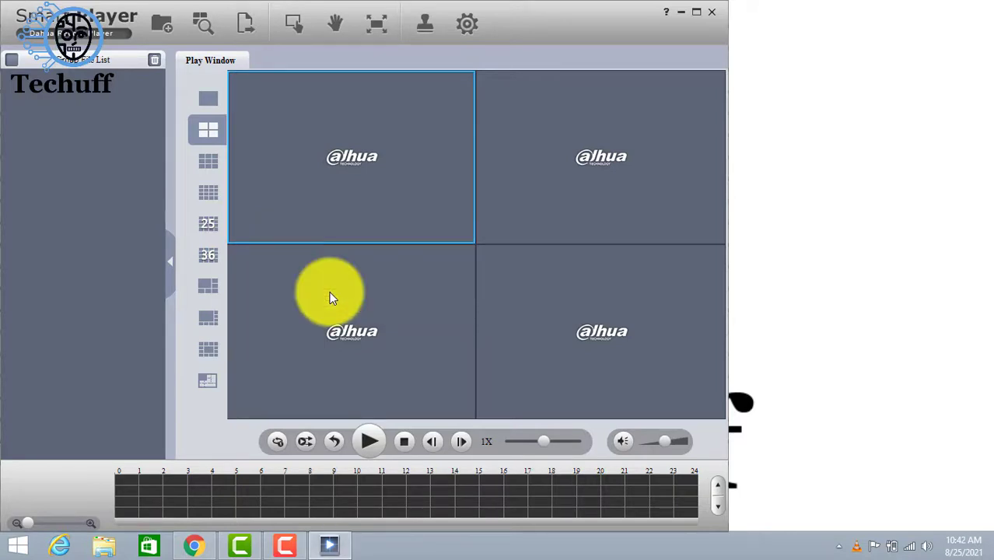
- Try the 9-window and 16-window play layouts, and return to the four-window layout
{"action": "left_click", "coordinate": [207, 162]}
{"action": "left_click", "coordinate": [207, 189]}
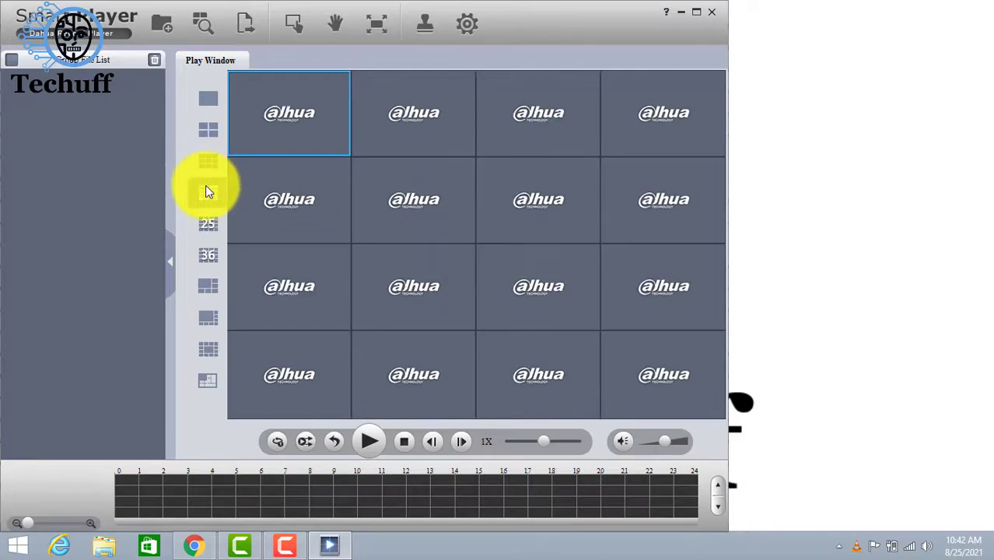
{"action": "left_click", "coordinate": [207, 136]}
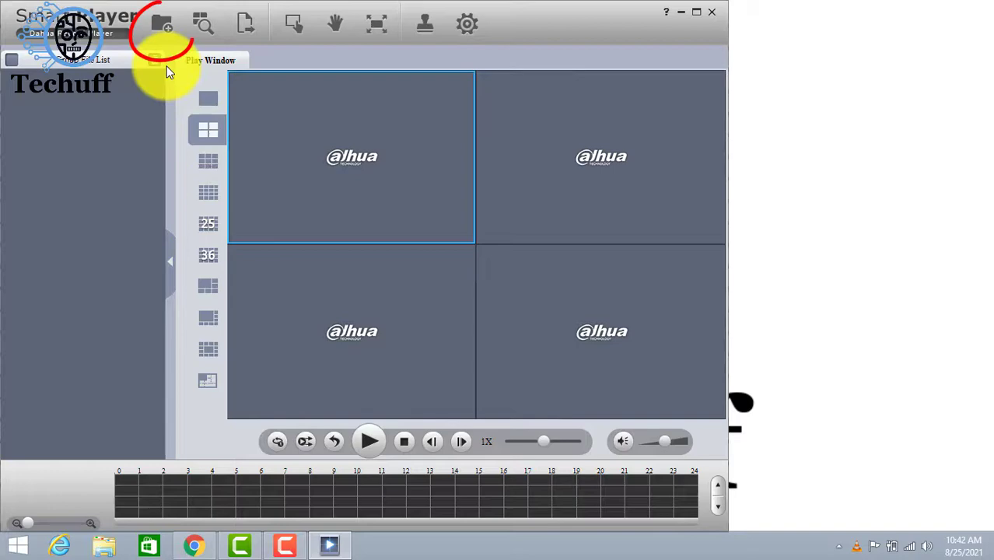
{"action": "left_click", "coordinate": [165, 23]}
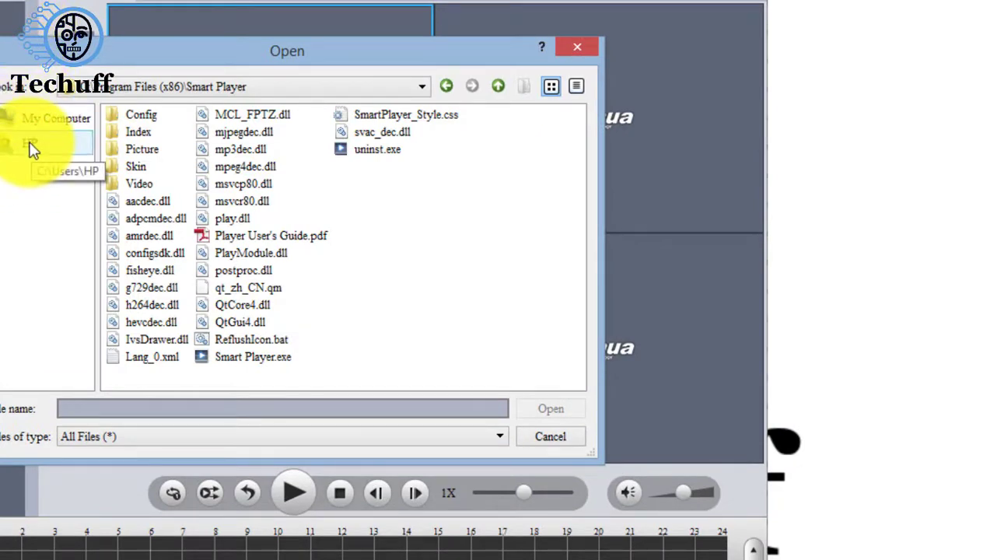
{"action": "left_click", "coordinate": [31, 148]}
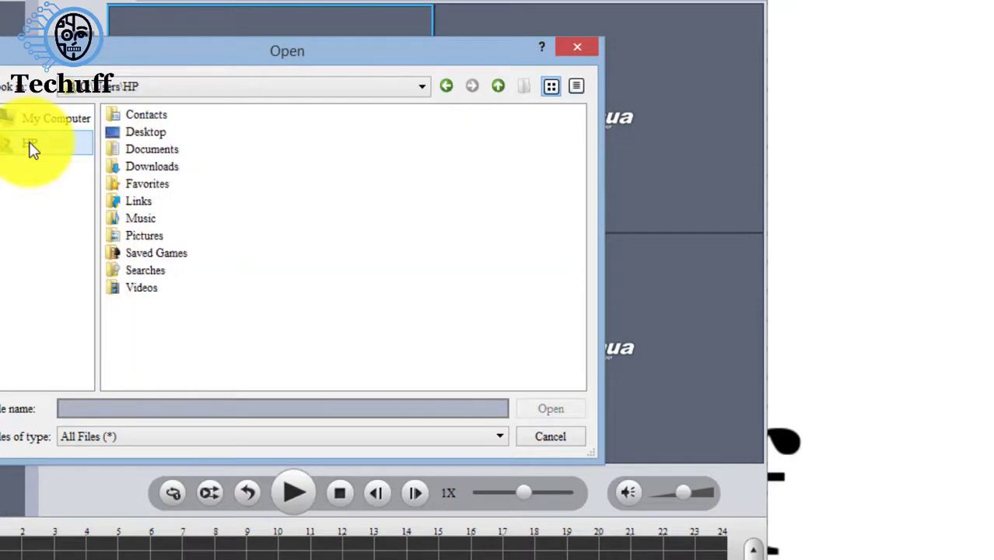
{"action": "left_click", "coordinate": [120, 168]}
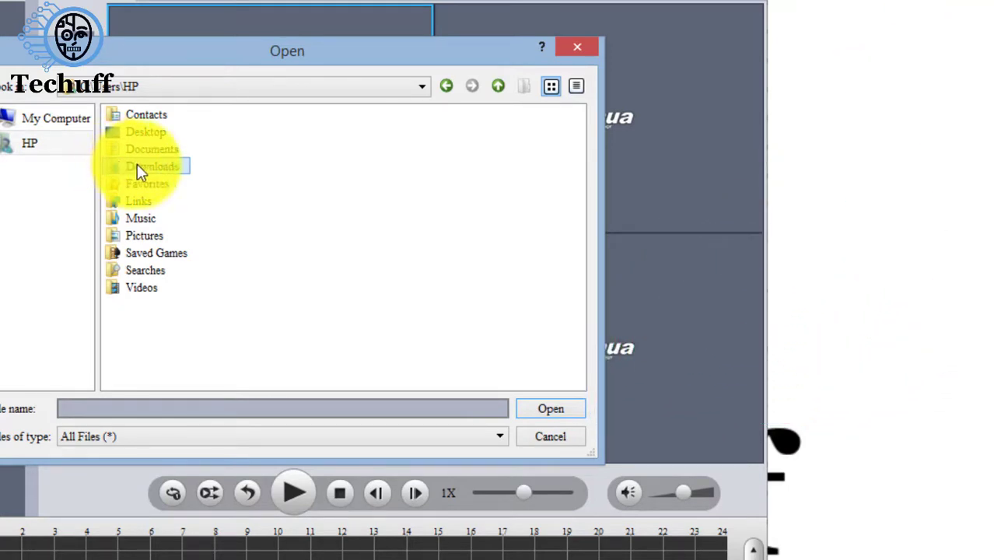
{"action": "double_click", "coordinate": [135, 166]}
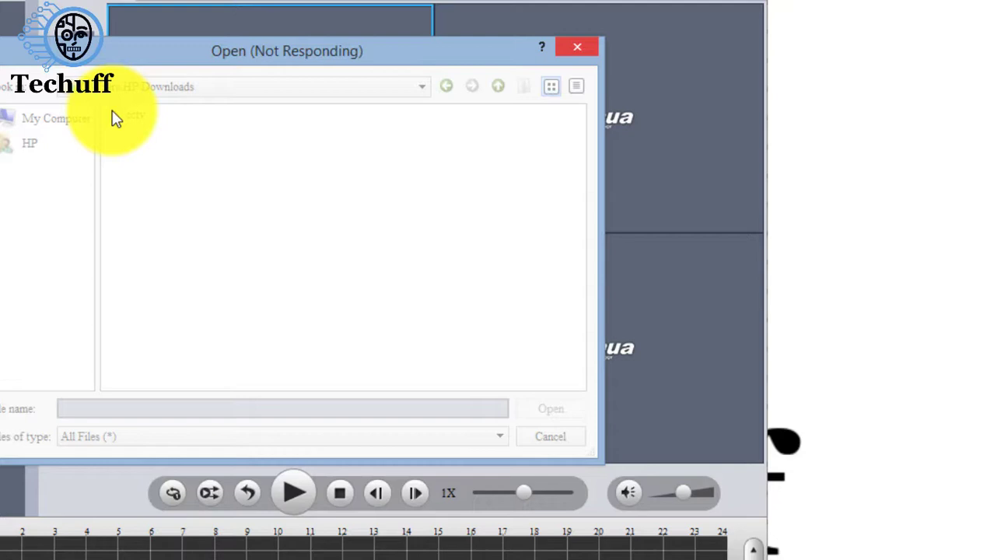
{"action": "left_click", "coordinate": [173, 119]}
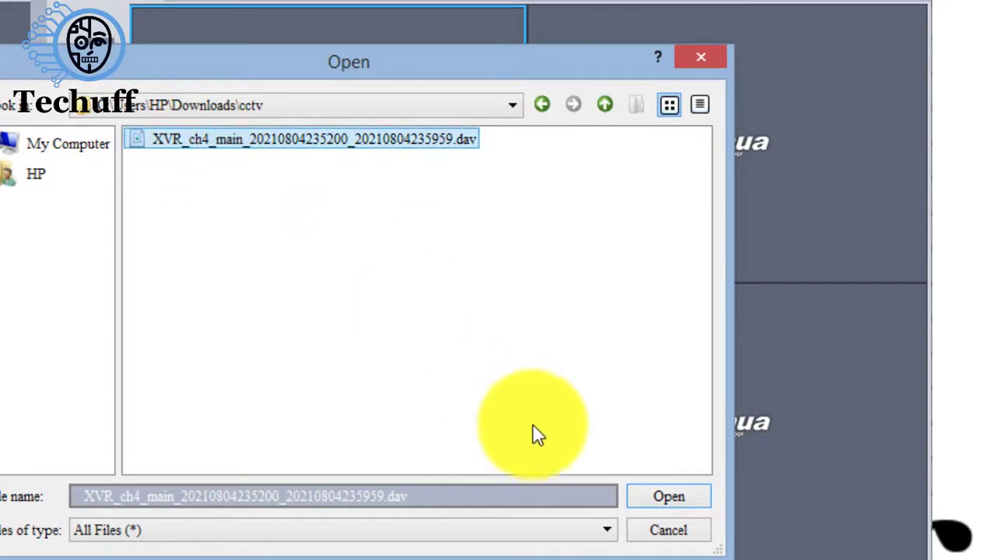
{"action": "left_click", "coordinate": [652, 500]}
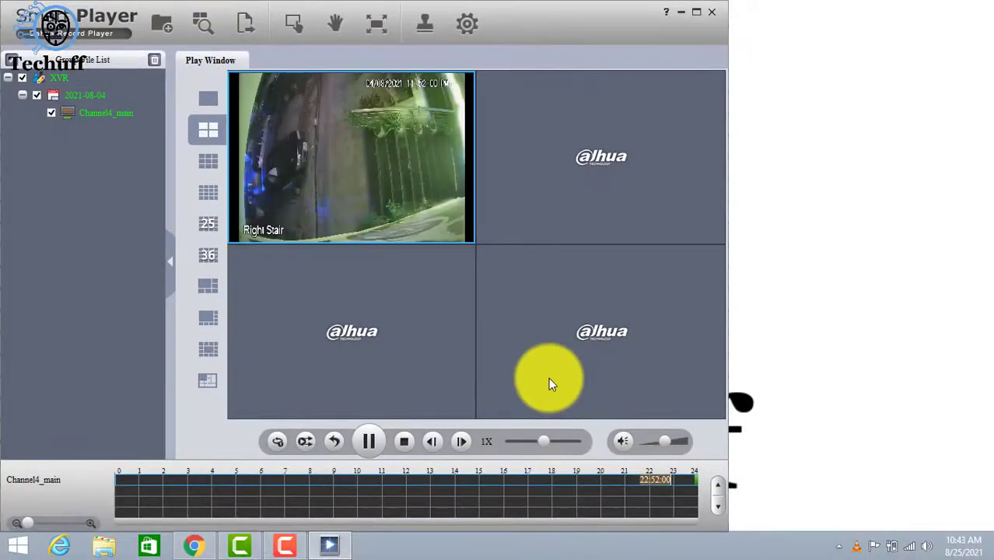
- Enlarge the playing channel 4 footage to fill the play window and show it in full screen
{"action": "mouse_move", "coordinate": [359, 235]}
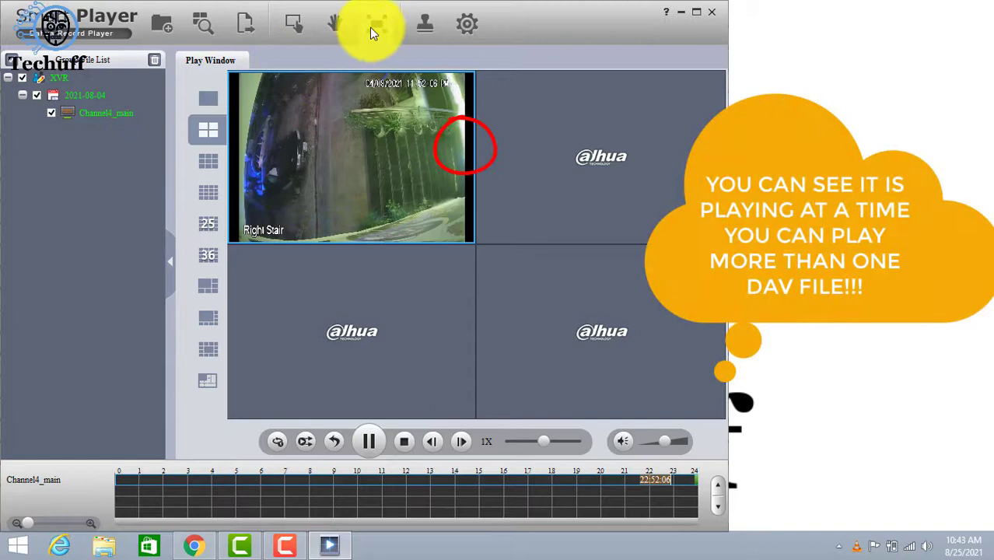
{"action": "mouse_move", "coordinate": [360, 110]}
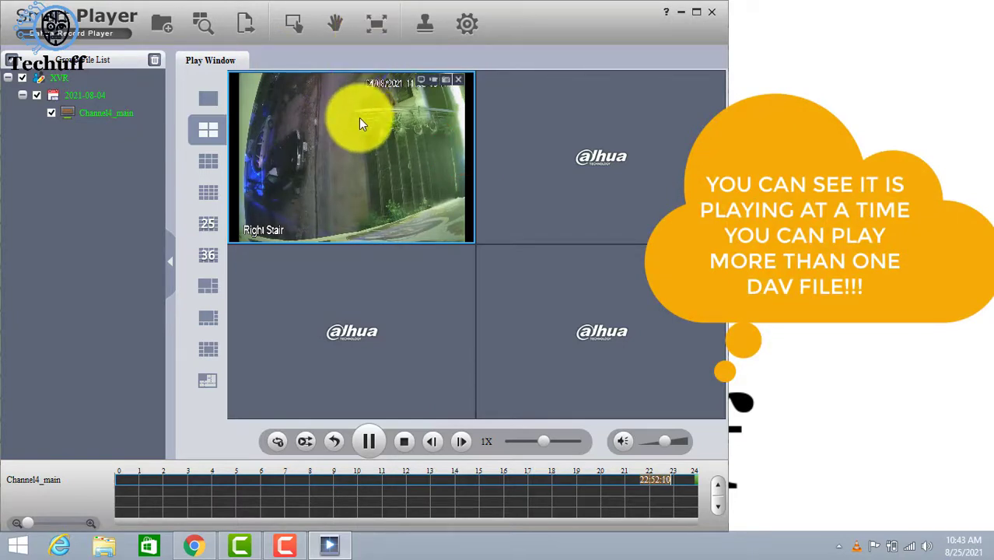
{"action": "double_click", "coordinate": [358, 140]}
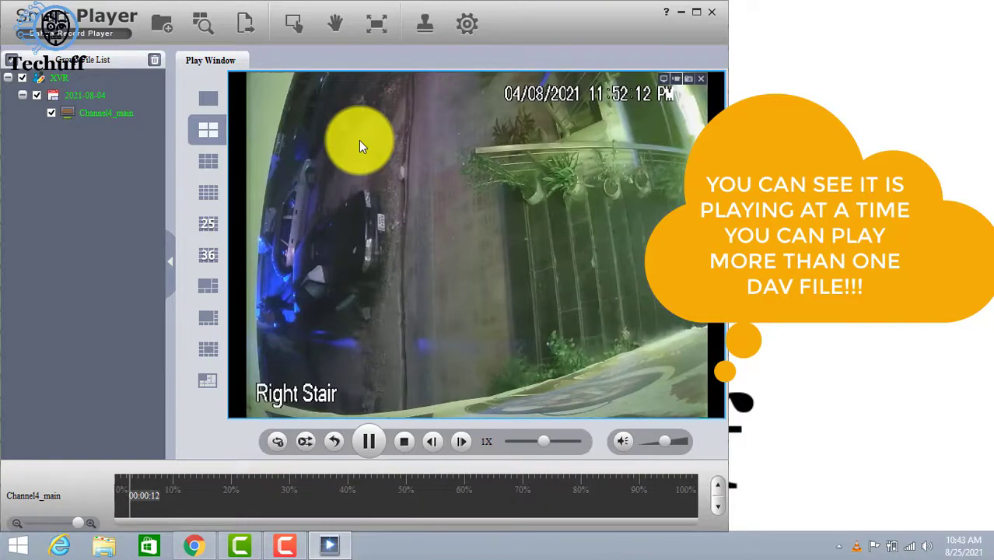
{"action": "left_click", "coordinate": [380, 15]}
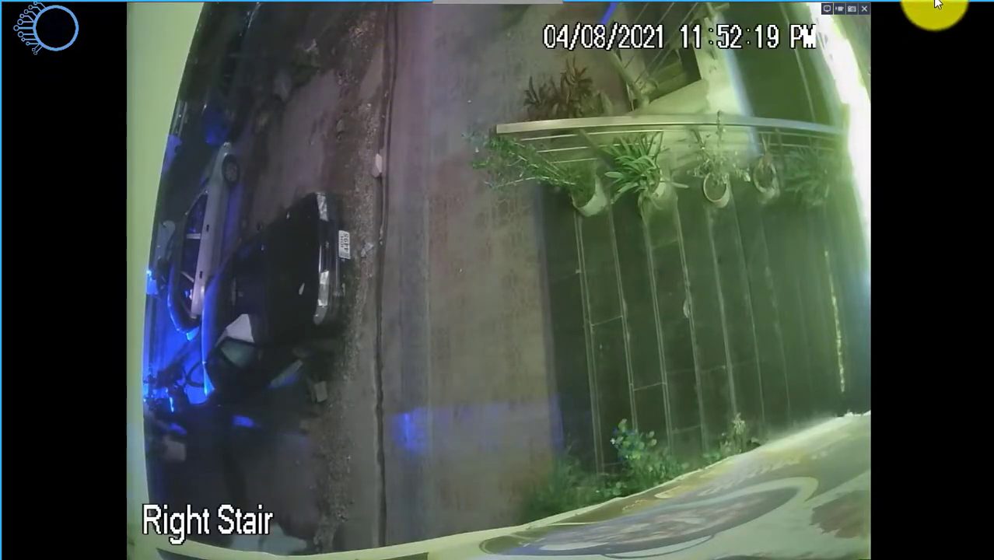
- Stop the full-screen channel 4 footage, leave full screen and close Smart Player
{"action": "left_click", "coordinate": [864, 11]}
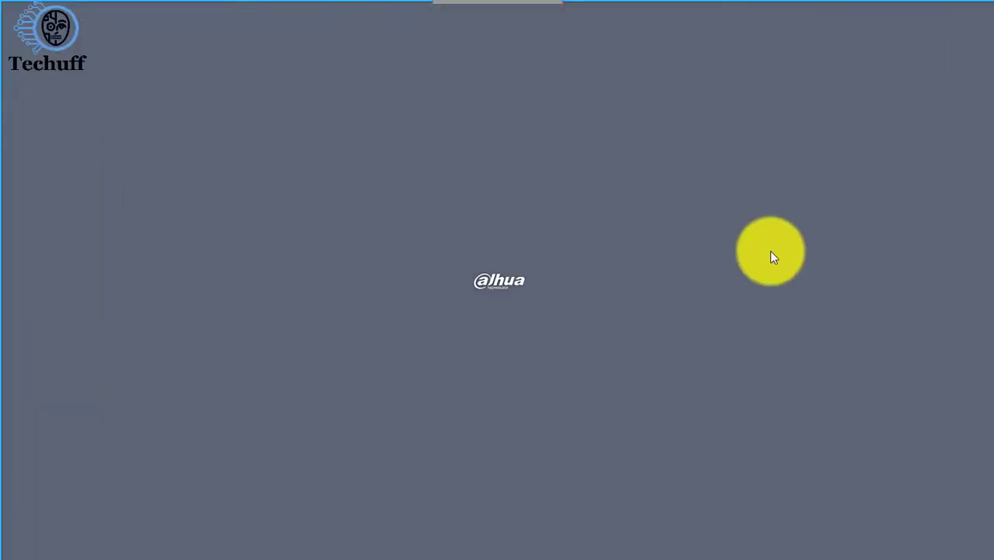
{"action": "double_click", "coordinate": [330, 29]}
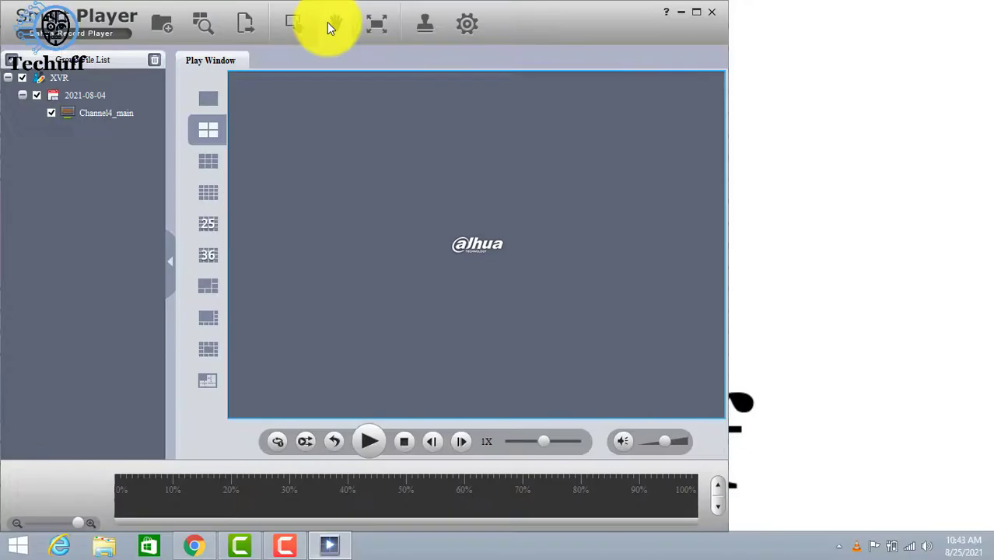
{"action": "left_click", "coordinate": [710, 12]}
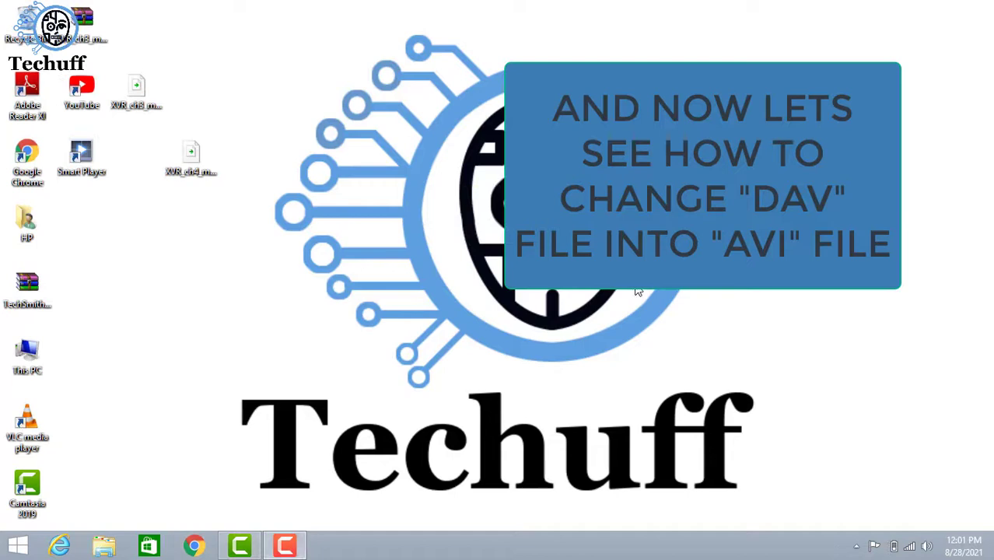
{"action": "right_click", "coordinate": [461, 255]}
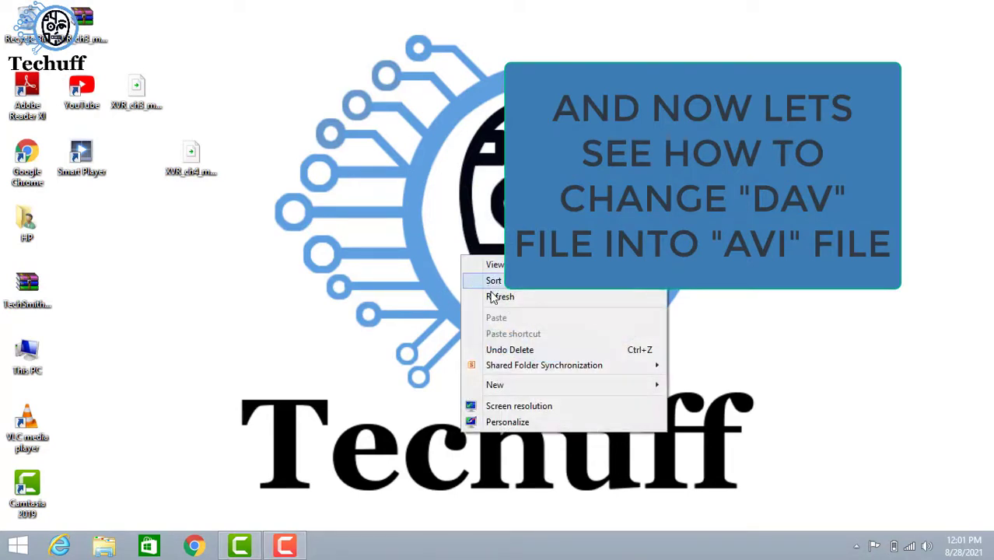
{"action": "left_click", "coordinate": [498, 297]}
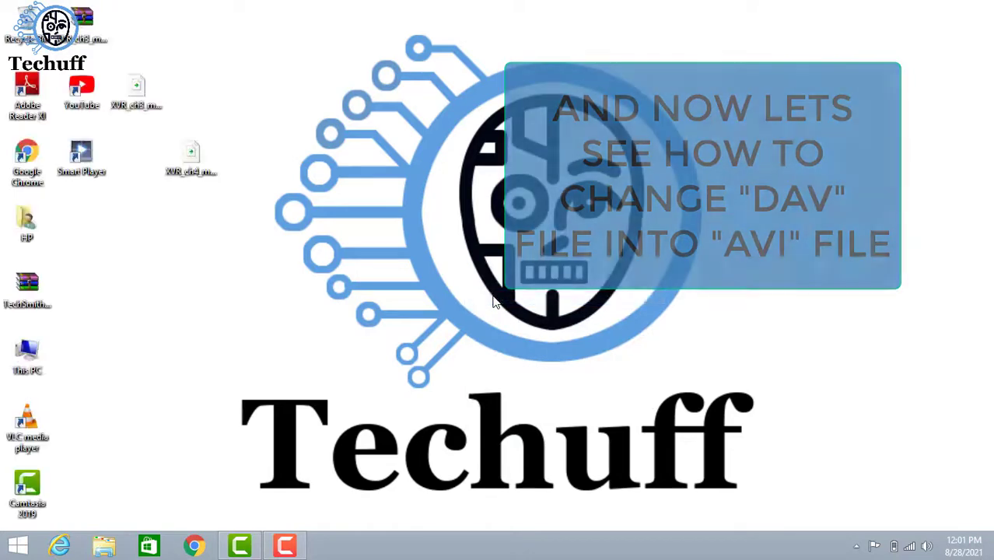
{"action": "right_click", "coordinate": [495, 298]}
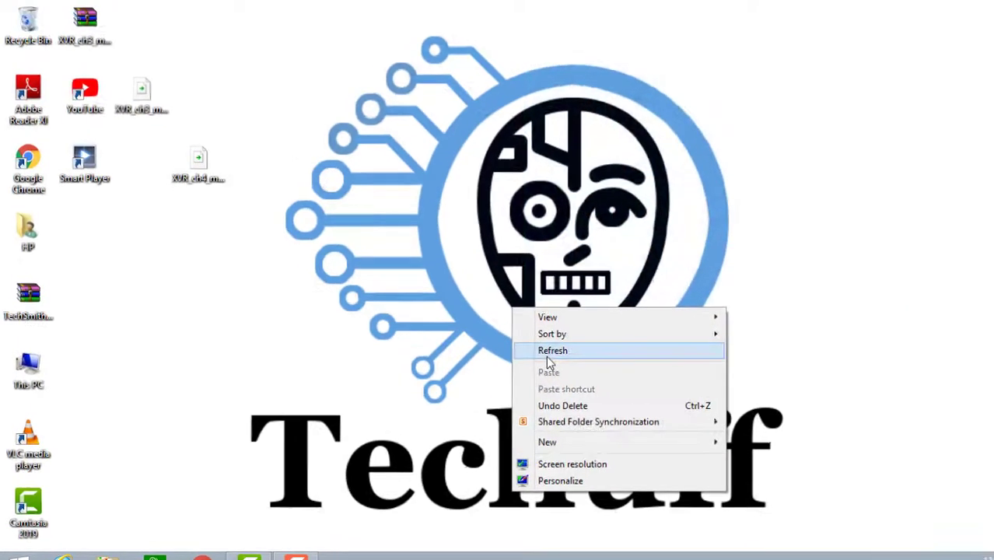
{"action": "left_click", "coordinate": [533, 337]}
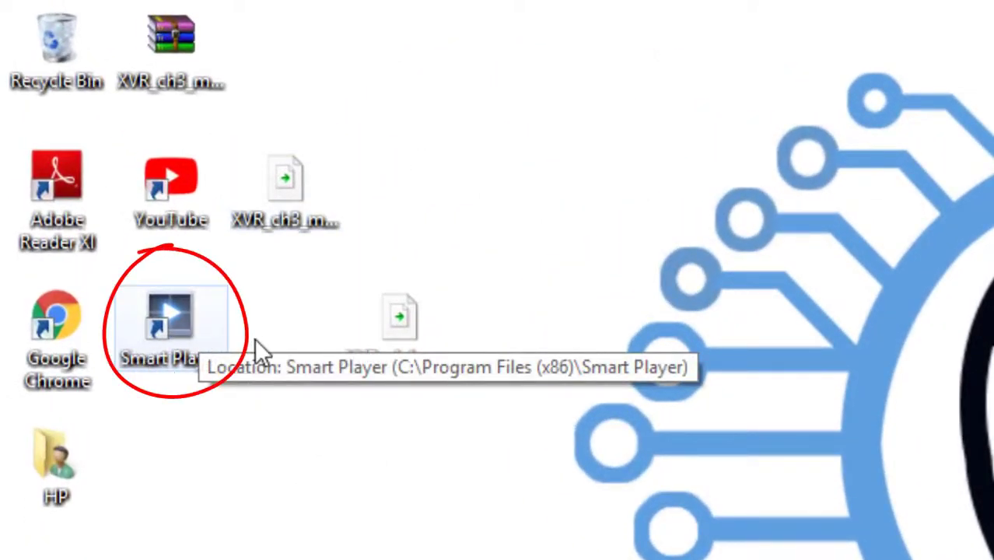
- Start Smart Player and set up a file export of the 2021-05-20 Channel3_main footage in AVI format
{"action": "right_click", "coordinate": [165, 317]}
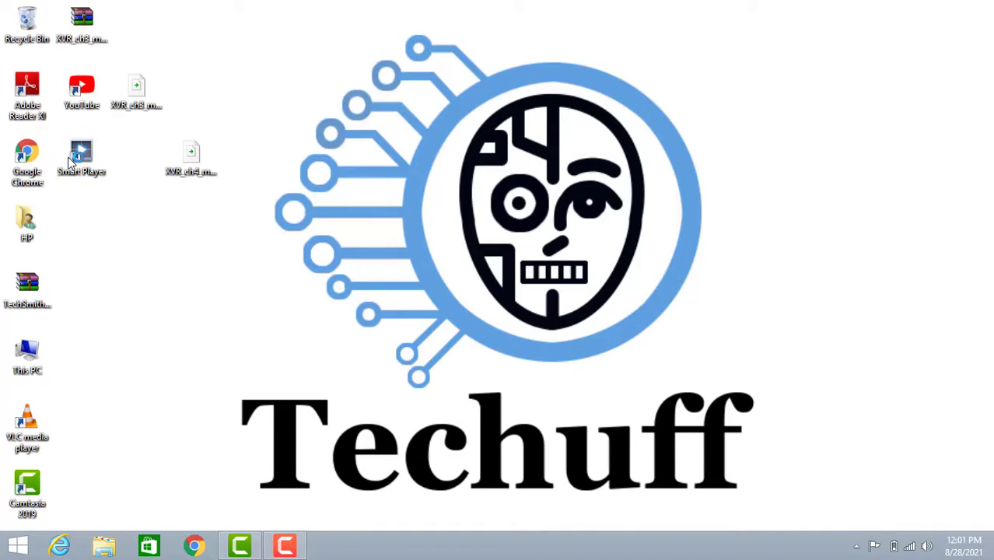
{"action": "double_click", "coordinate": [70, 161]}
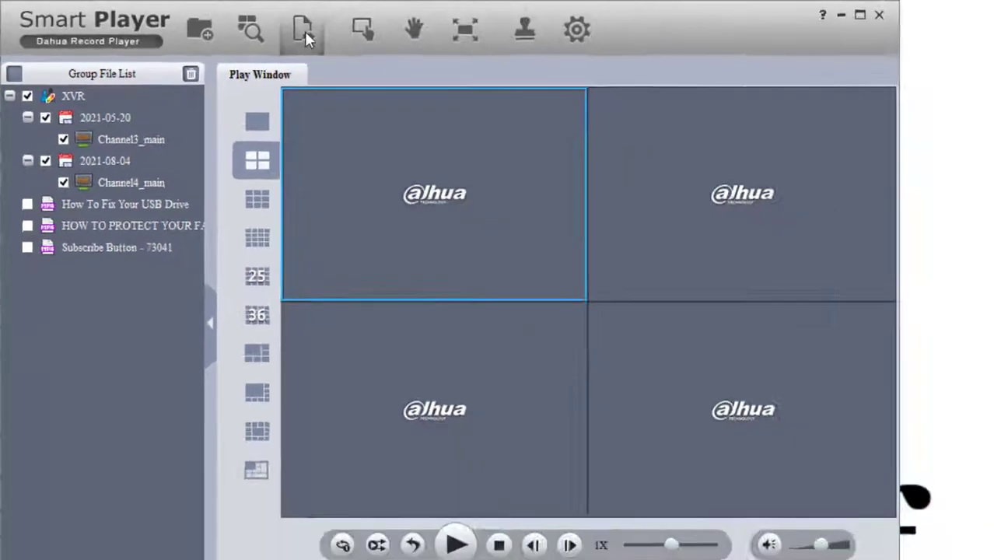
{"action": "left_click", "coordinate": [400, 41]}
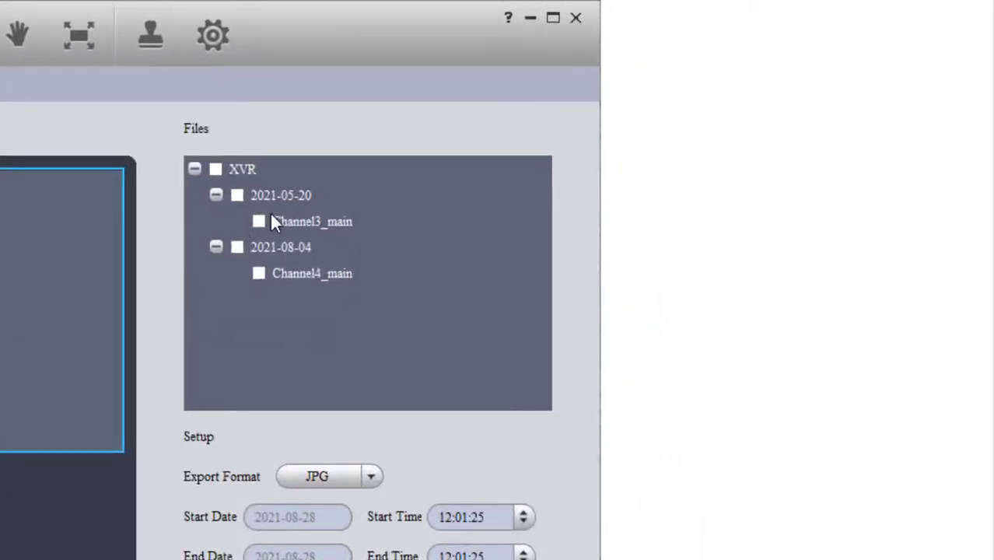
{"action": "left_click", "coordinate": [273, 222]}
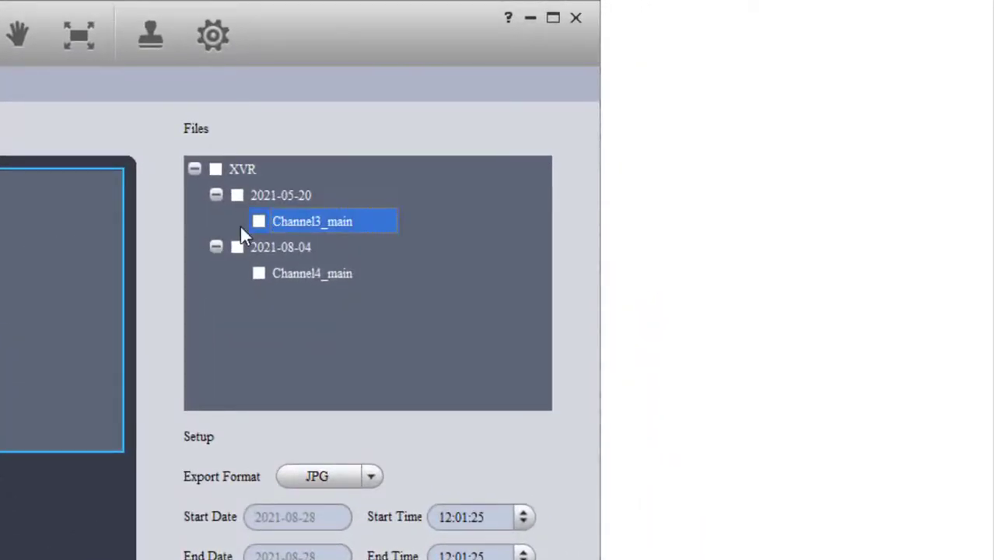
{"action": "left_click", "coordinate": [259, 222]}
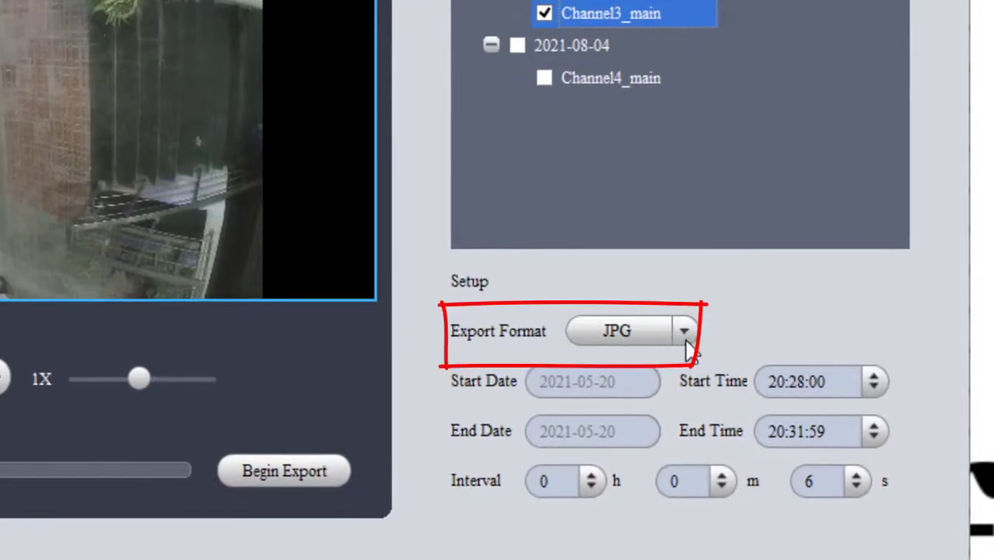
{"action": "left_click", "coordinate": [685, 333]}
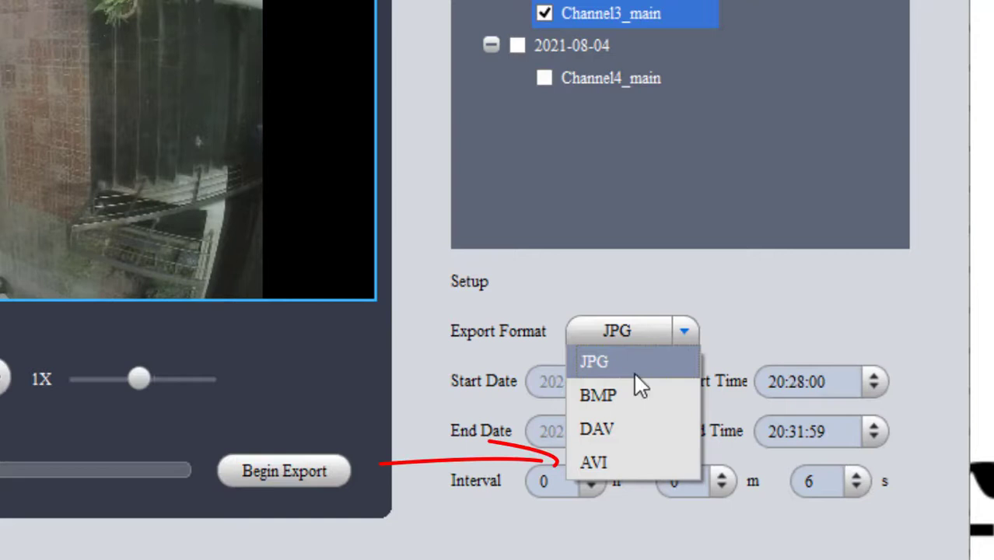
{"action": "left_click", "coordinate": [595, 469]}
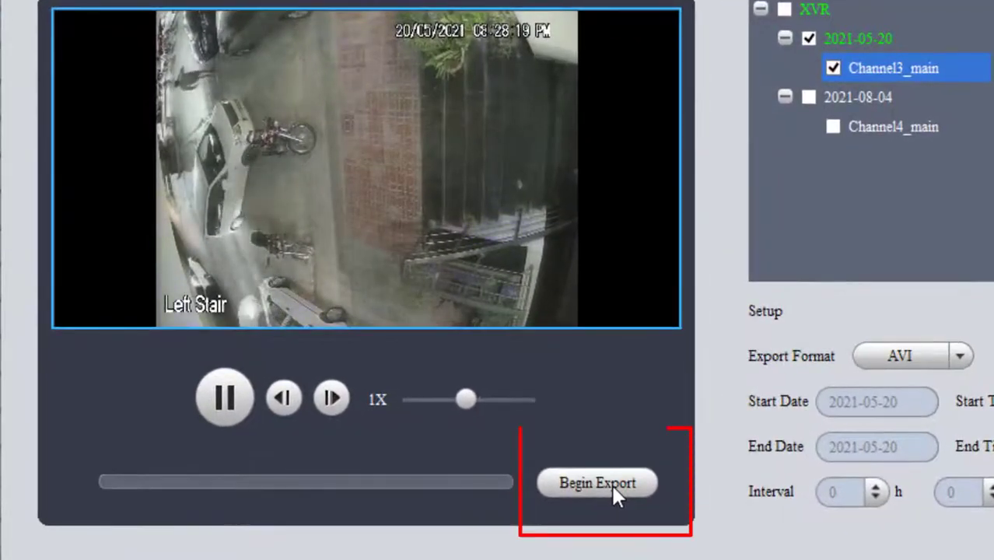
- Export the footage into a new folder named New Folder 2 on drive E:, and close Smart Player
{"action": "left_click", "coordinate": [612, 484]}
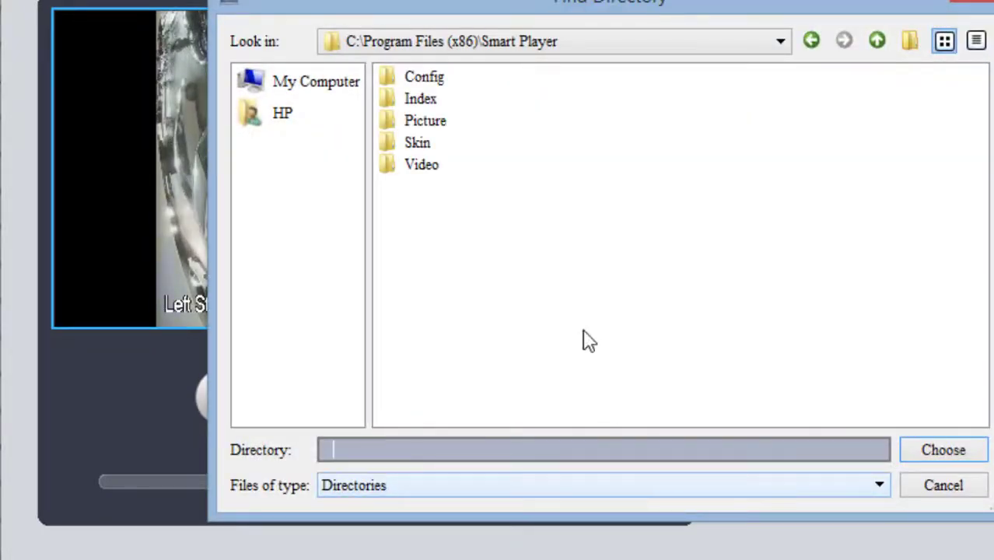
{"action": "left_click", "coordinate": [277, 93]}
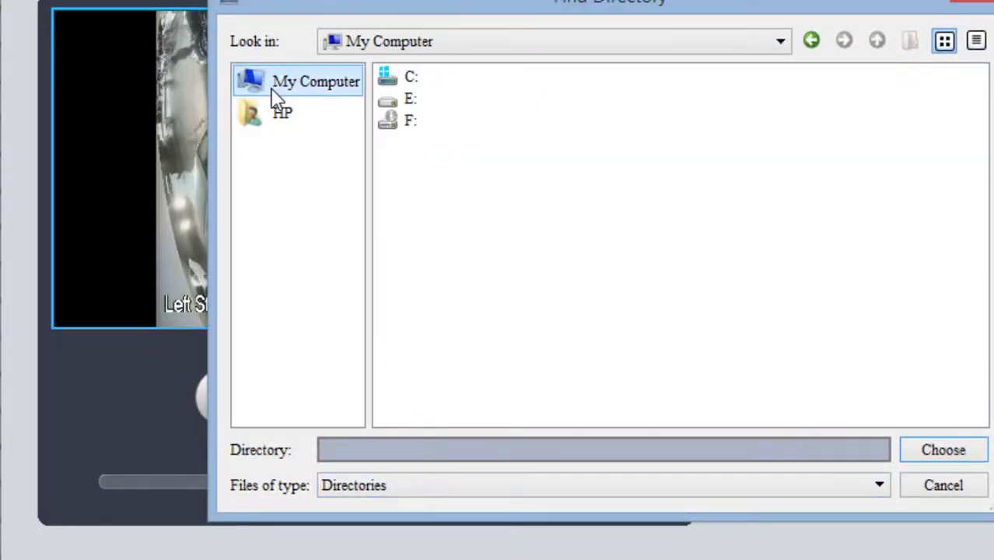
{"action": "double_click", "coordinate": [394, 107]}
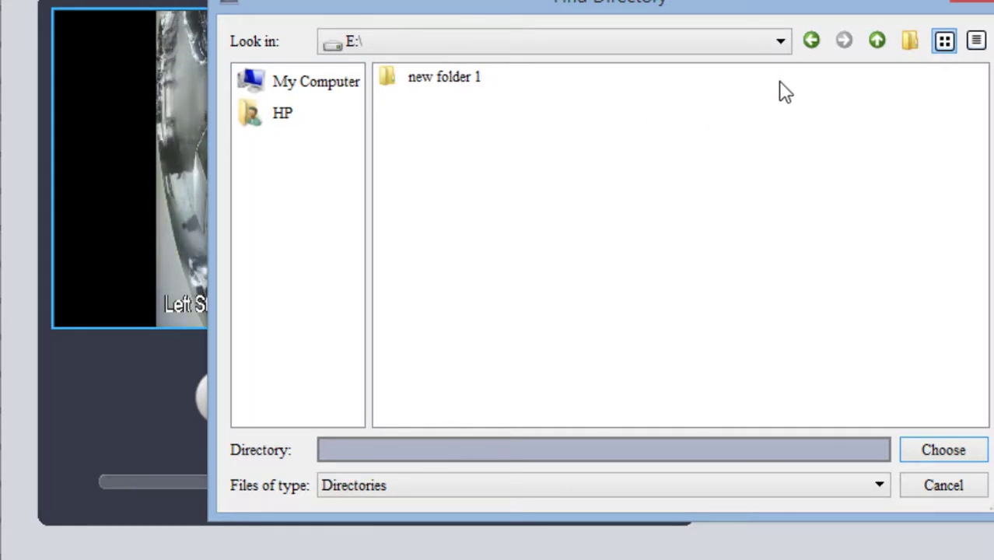
{"action": "left_click", "coordinate": [915, 40]}
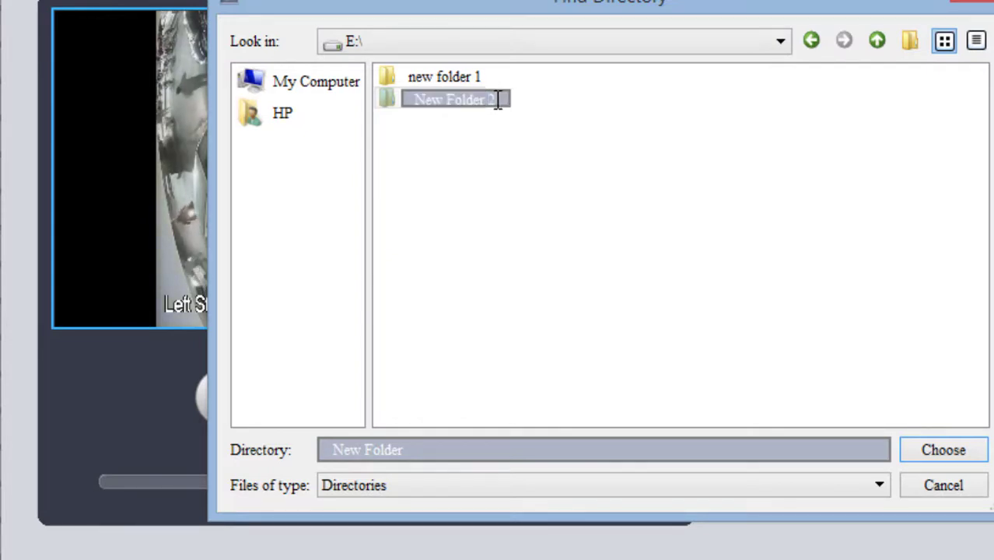
{"action": "key", "text": "Return"}
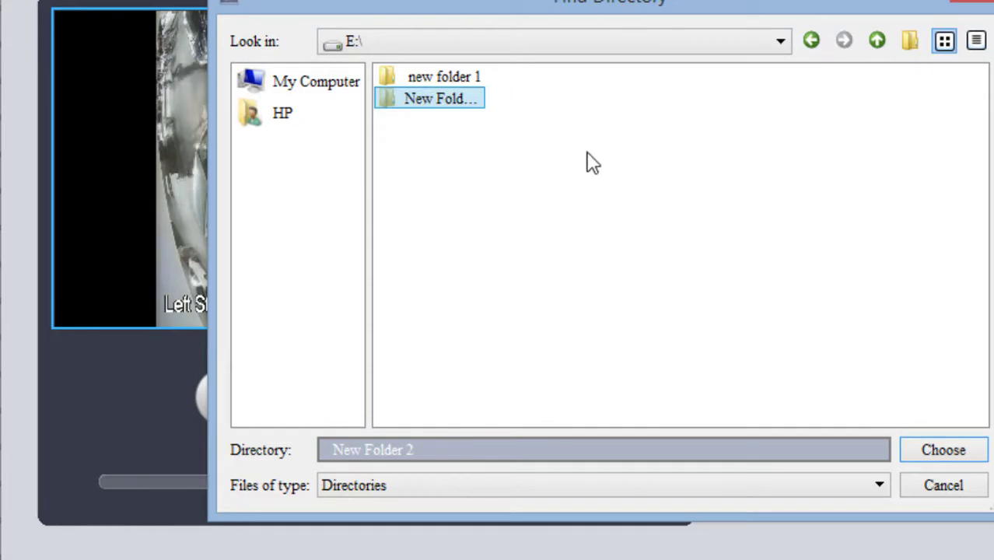
{"action": "left_click", "coordinate": [934, 453]}
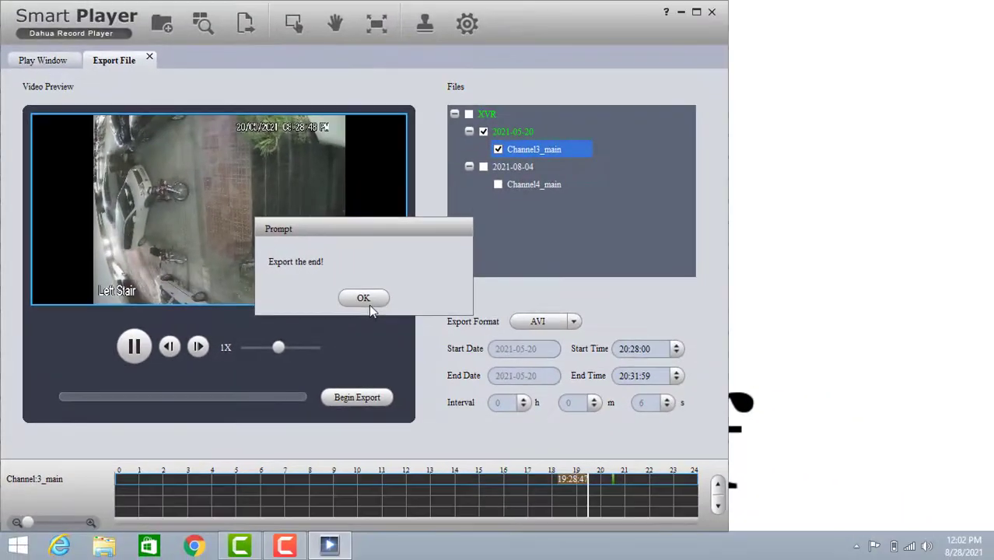
{"action": "left_click", "coordinate": [486, 307]}
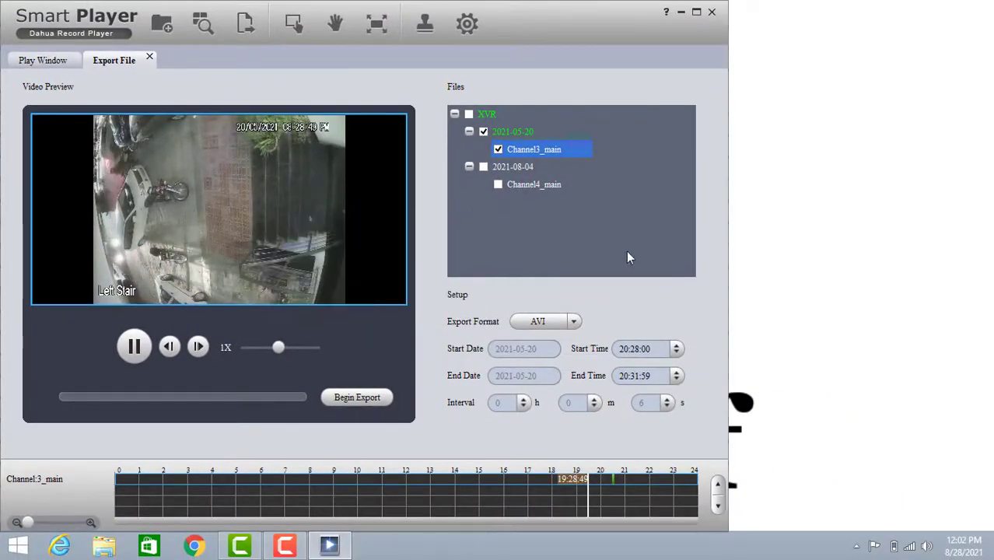
{"action": "left_click", "coordinate": [710, 13]}
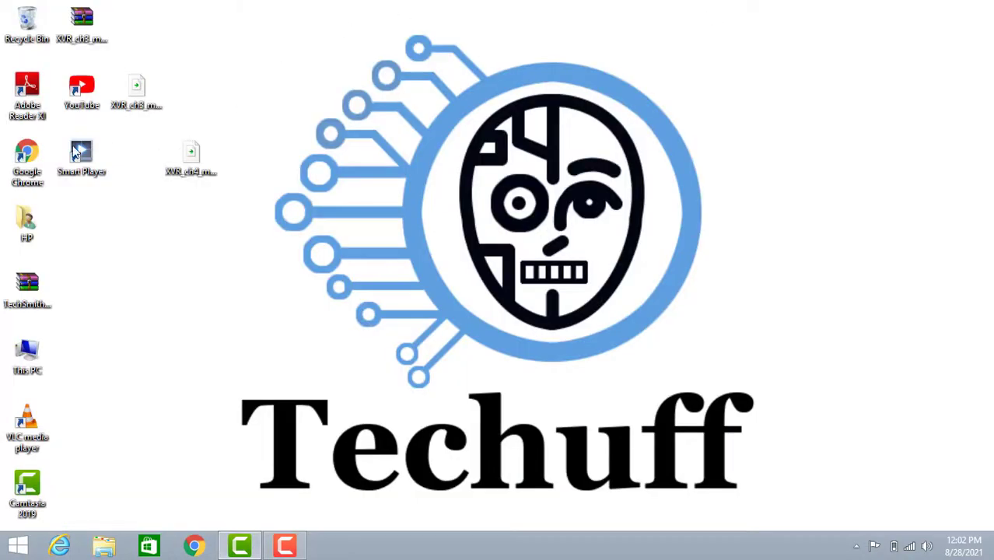
- Open New Folder 2 on Local Disk (E:) from the HP user folder's window
{"action": "double_click", "coordinate": [17, 228]}
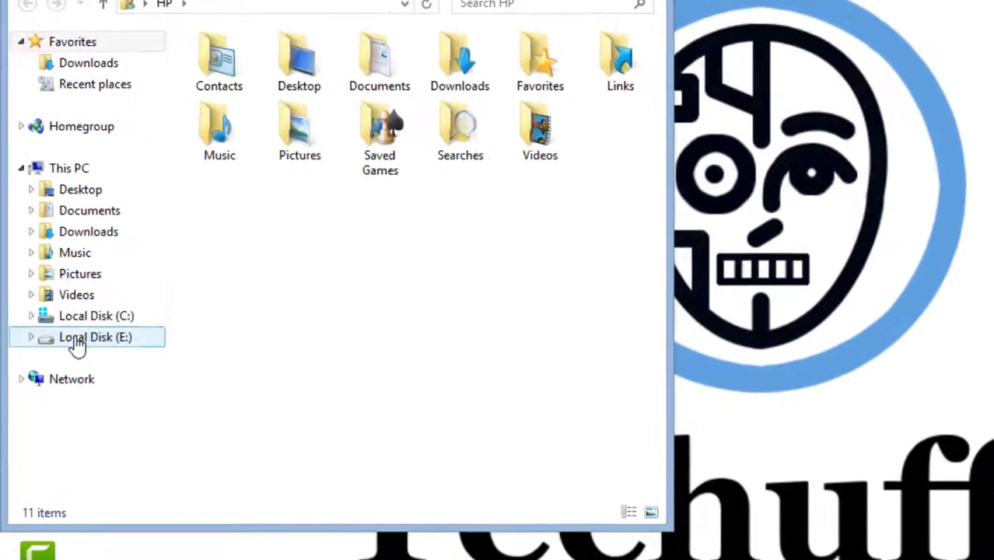
{"action": "left_click", "coordinate": [56, 326]}
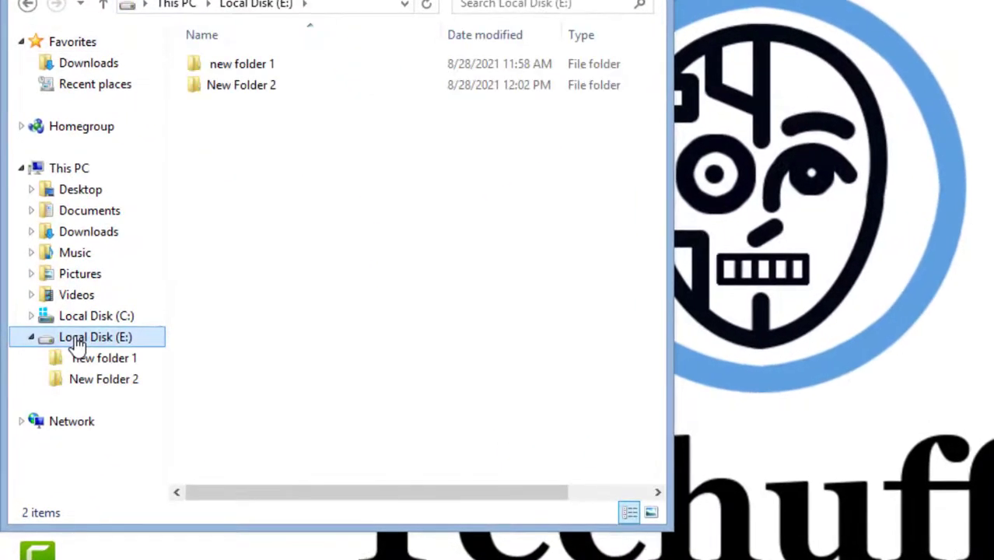
{"action": "double_click", "coordinate": [270, 85]}
{"action": "key", "text": "ctrl+v"}
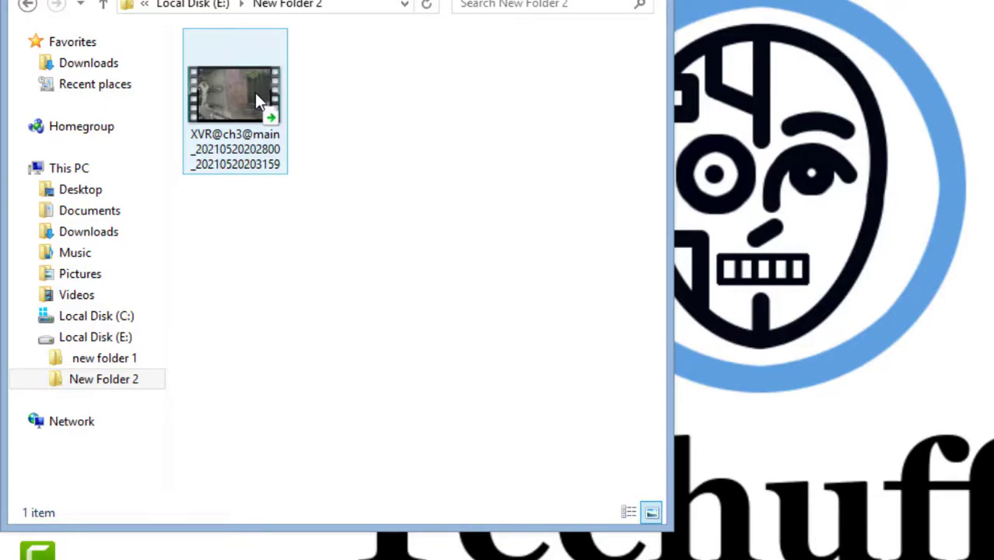
- Check the exported channel 3 video's file type in its properties
{"action": "right_click", "coordinate": [255, 92]}
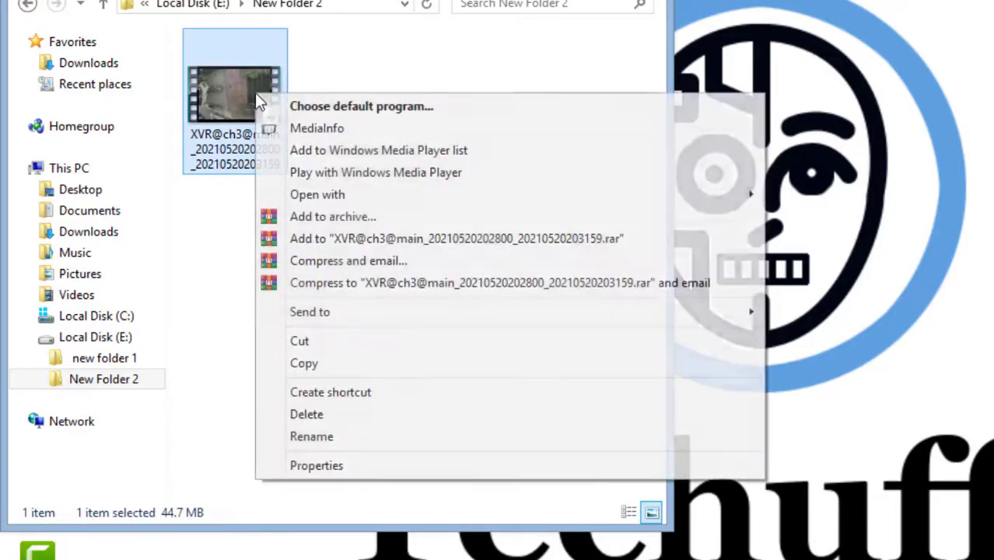
{"action": "left_click", "coordinate": [338, 464]}
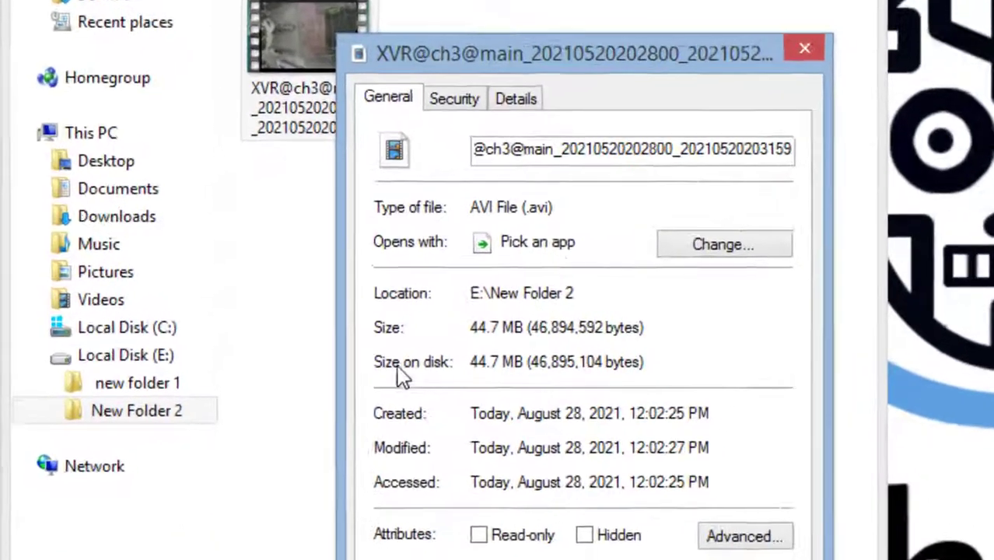
{"action": "left_click_drag", "start_coordinate": [289, 228], "coordinate": [398, 230]}
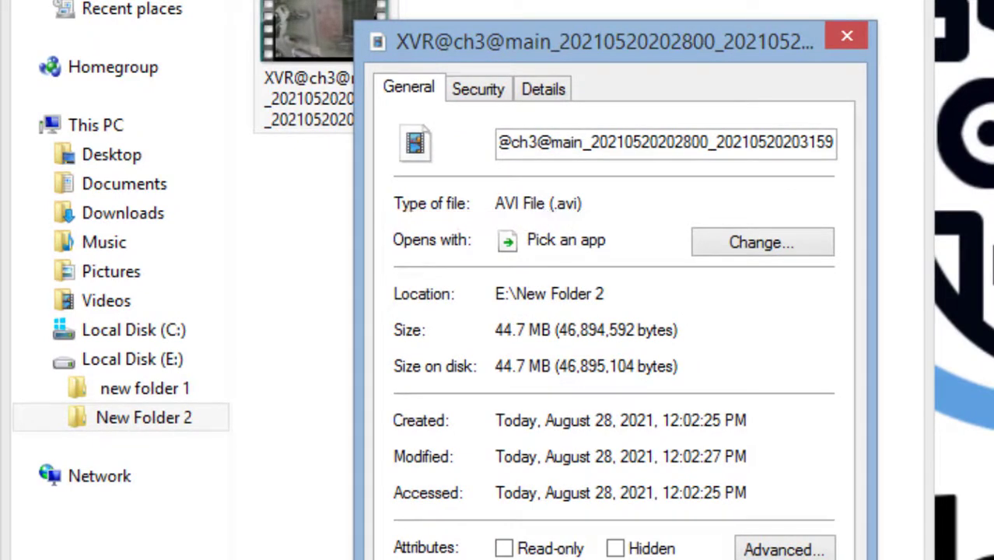
{"action": "key", "text": "Escape"}
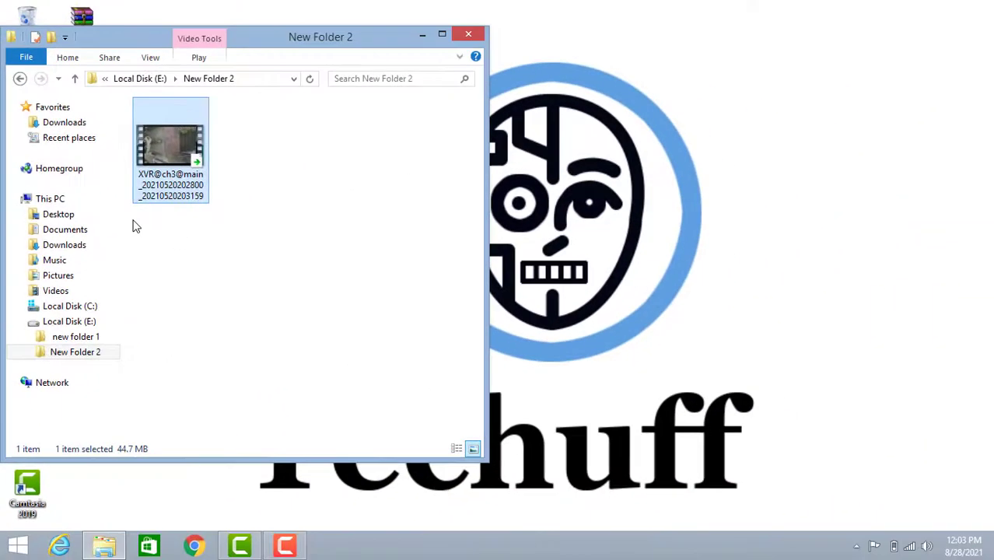
- Play the exported channel 3 AVI file with the Video app, and close the New Folder 2 window
{"action": "double_click", "coordinate": [161, 169]}
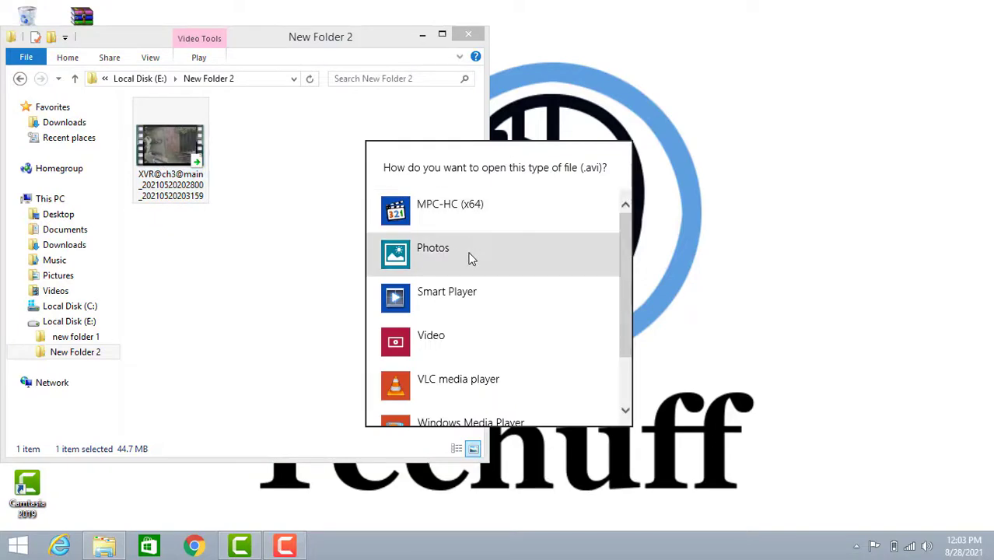
{"action": "left_click", "coordinate": [440, 343]}
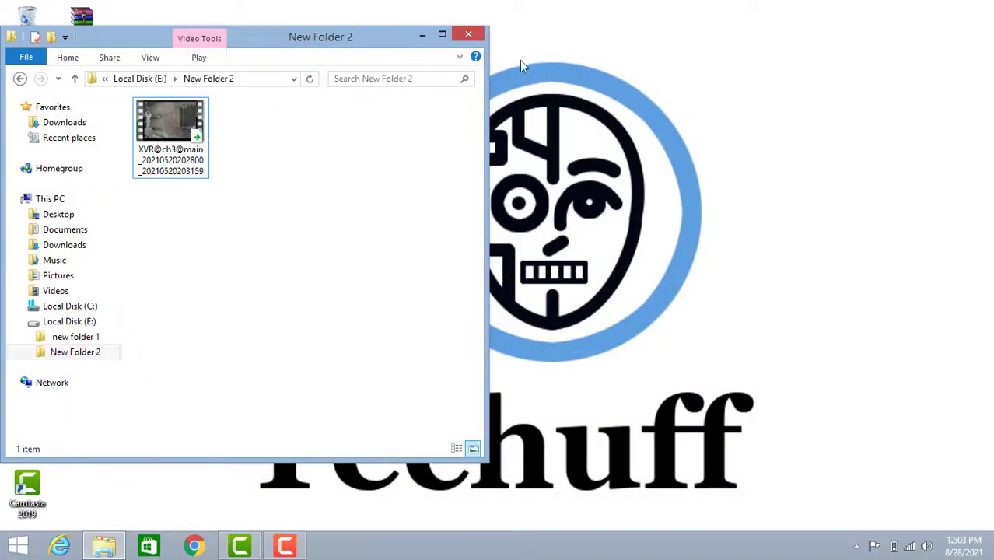
{"action": "left_click", "coordinate": [459, 38]}
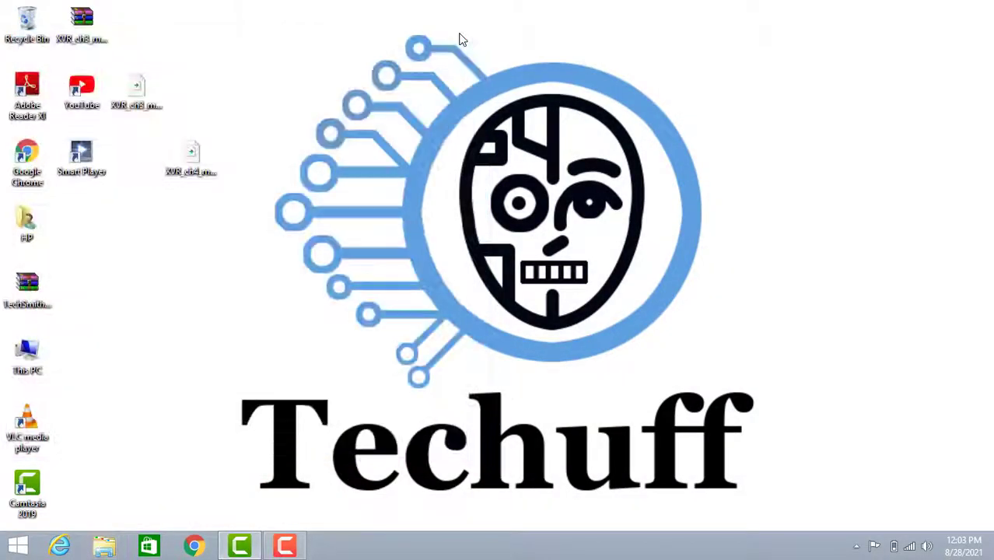